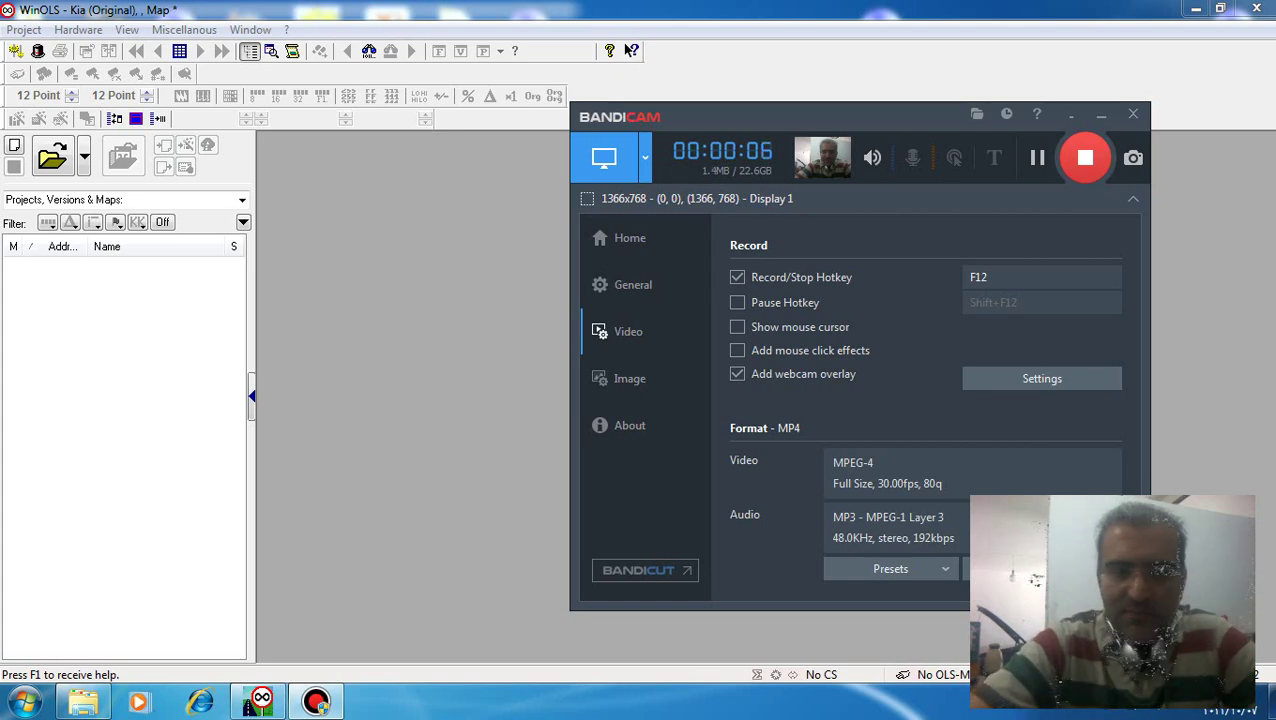
Step: Open the desktop's Kia Quoris 3.8 Delphi MT86 BIN file in WinOLS, skipping the checksum tasks and accepting the project properties
left_click(1196, 8)
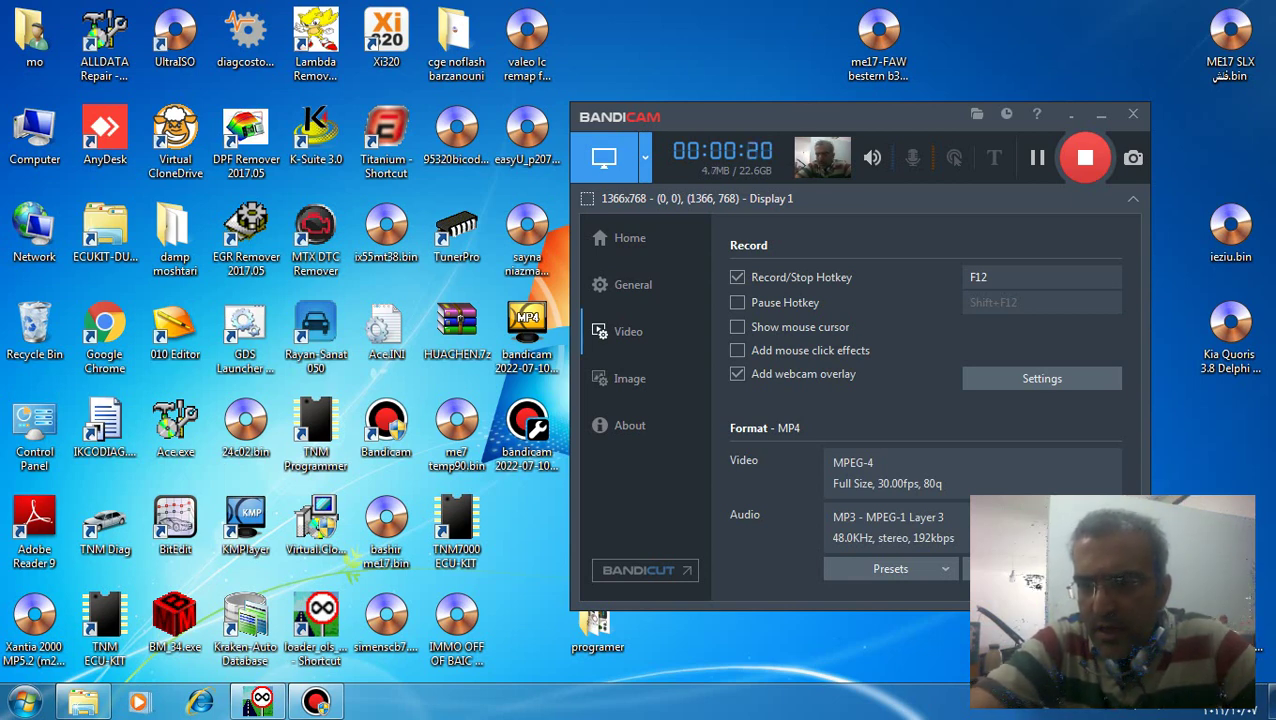
left_click(1230, 335)
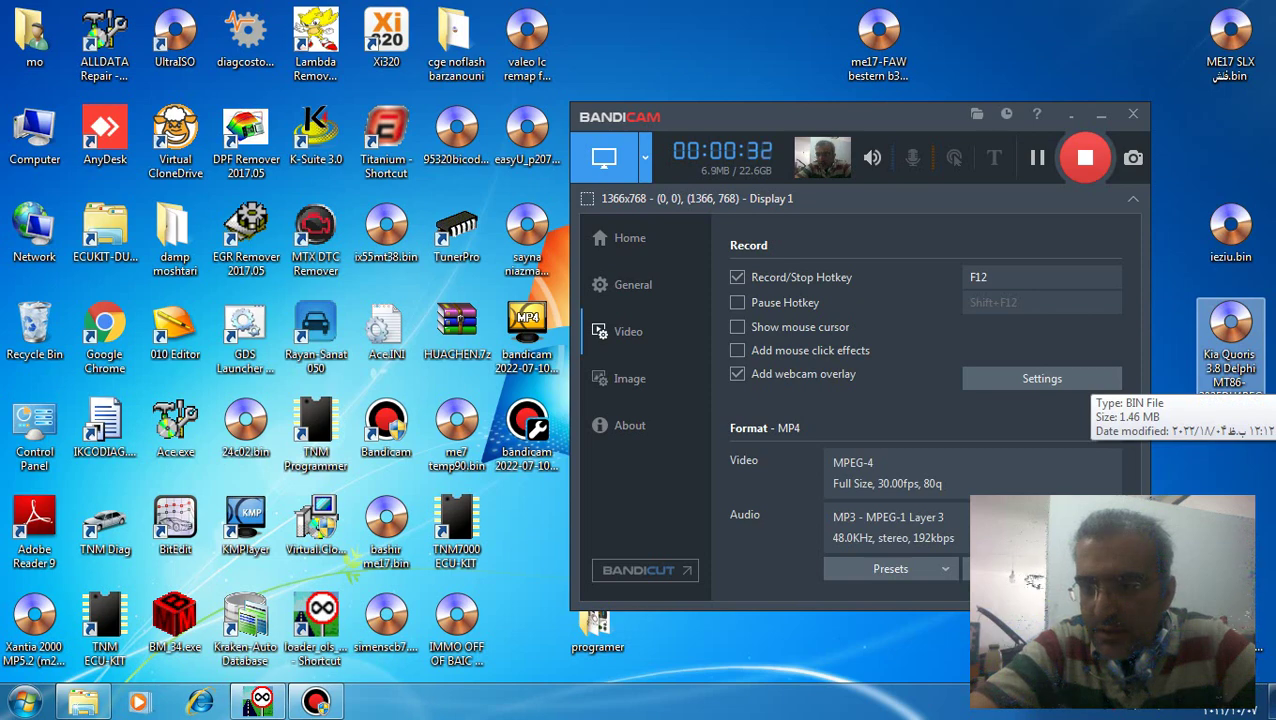
left_click(260, 701)
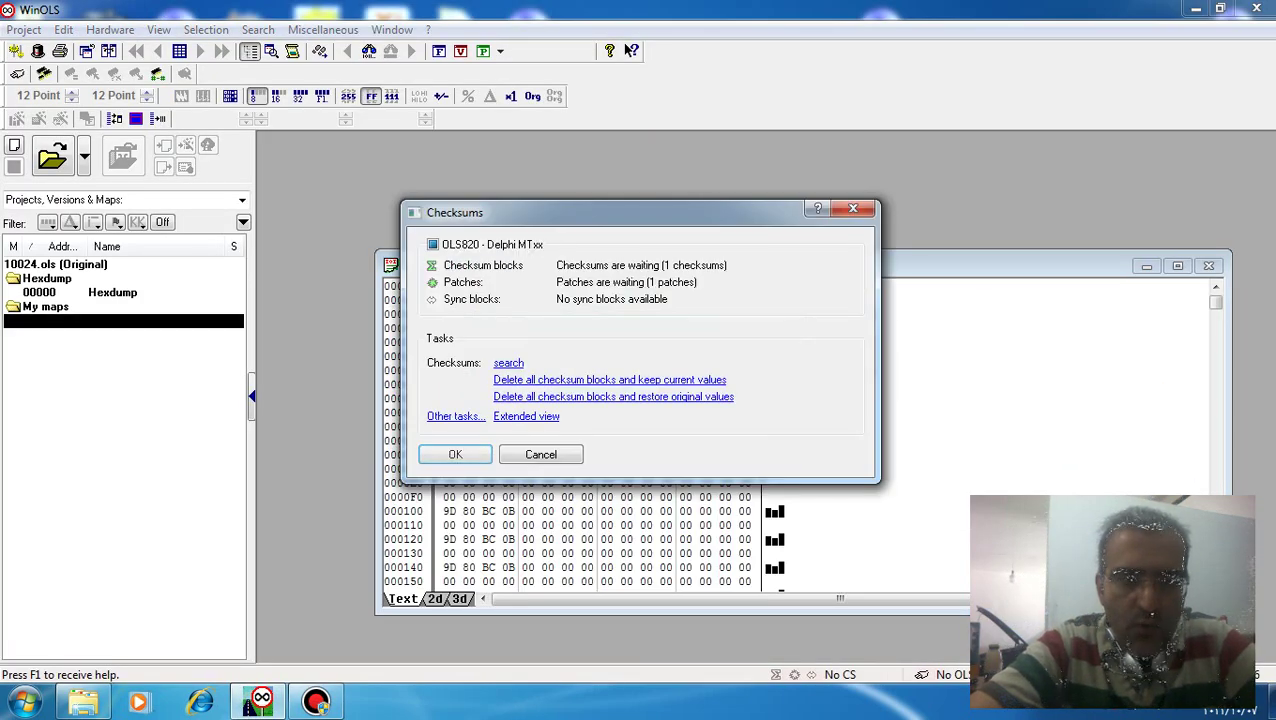
left_click(540, 454)
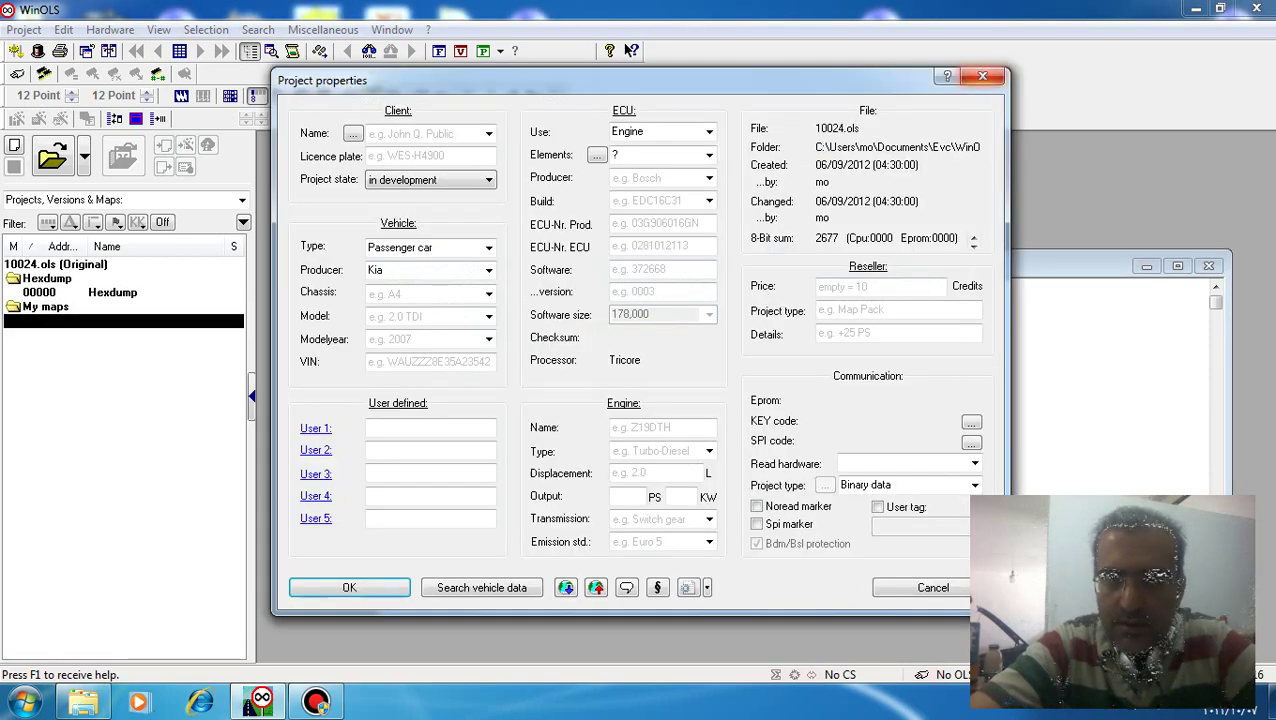
key("Return")
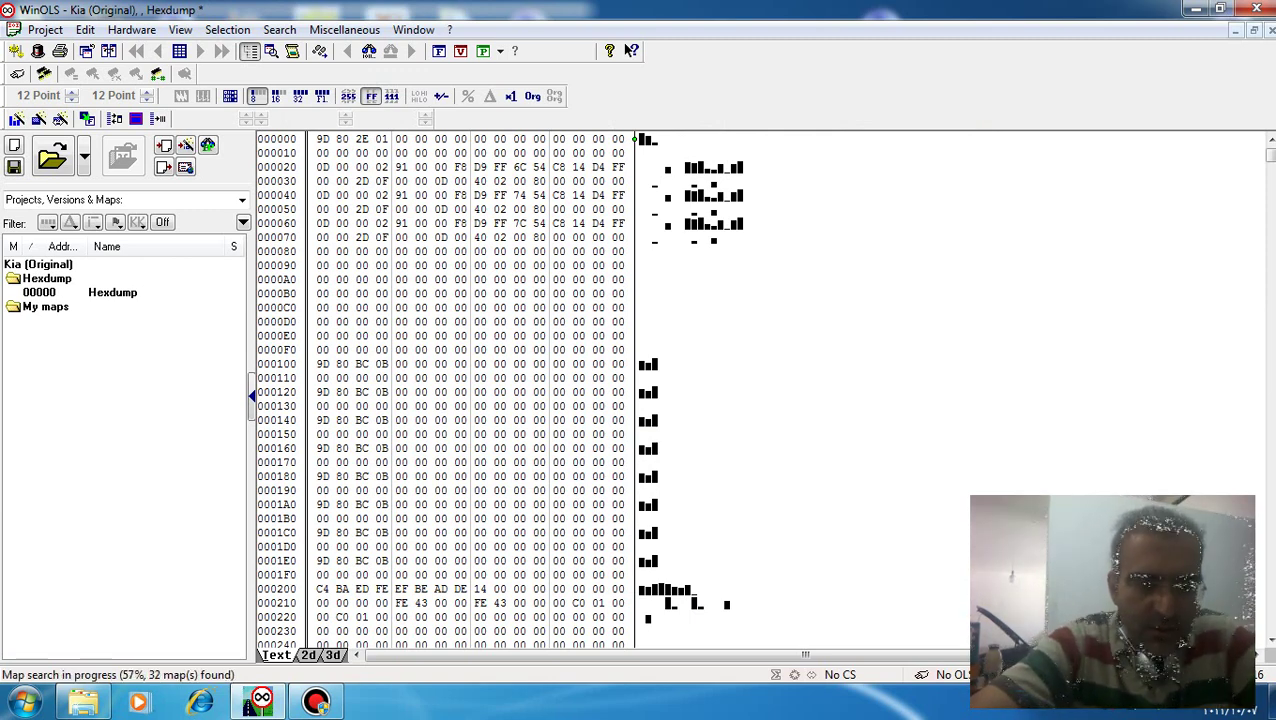
Step: Display the hexdump as a 2D graph with 16-bit values
key("2")
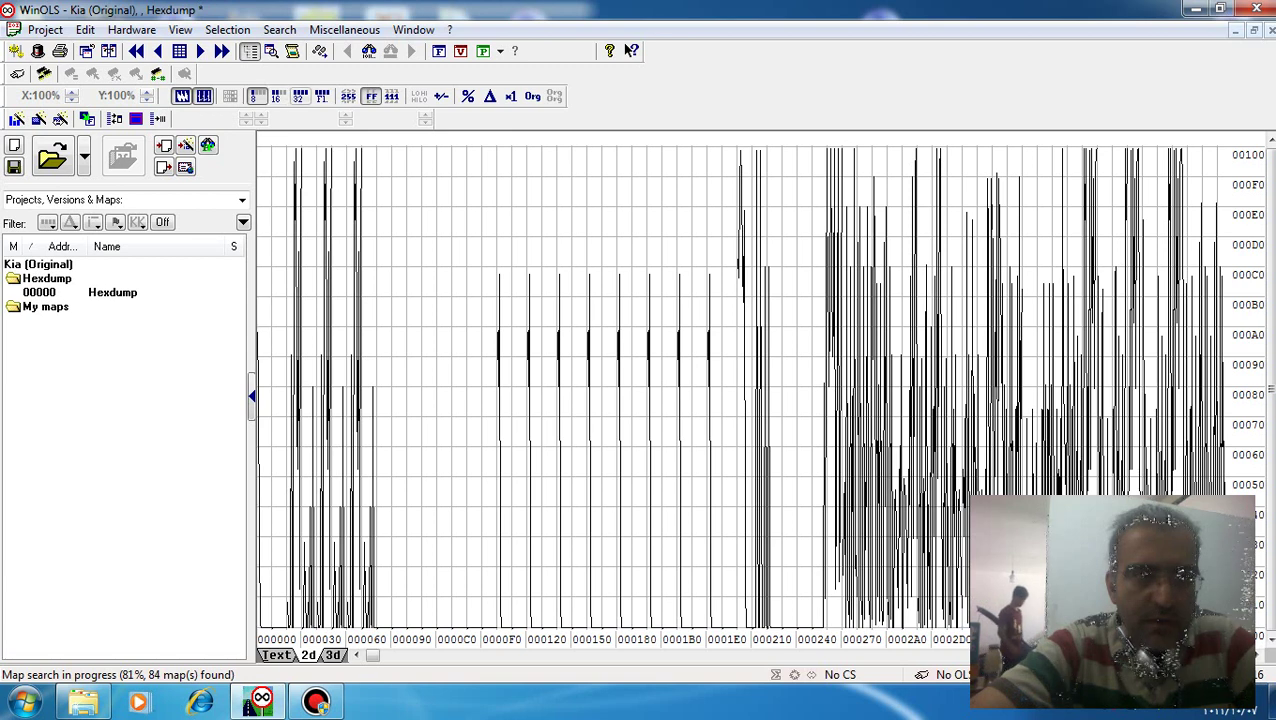
left_click(278, 96)
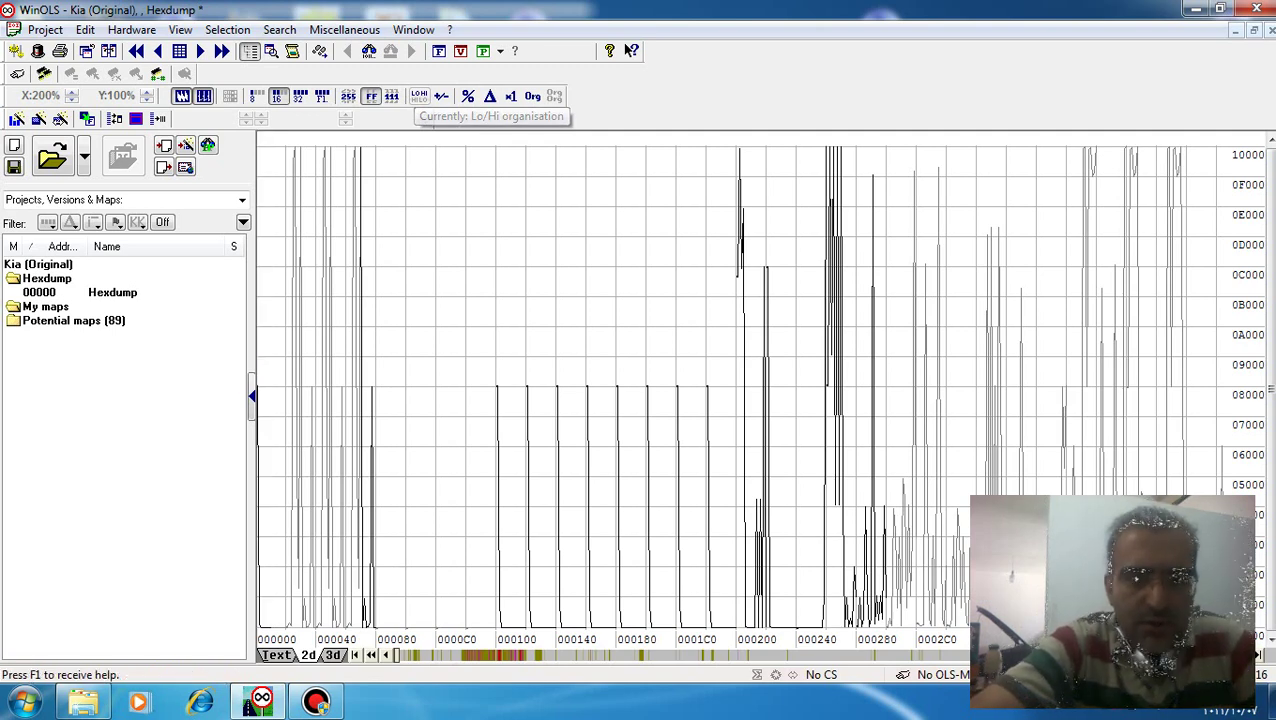
Step: Look through the 2D graph for the trouble-code table, examining the data up to the region around address 02C000
left_click_drag(396, 655, 416, 655)
scroll(740, 395, "down", 20)
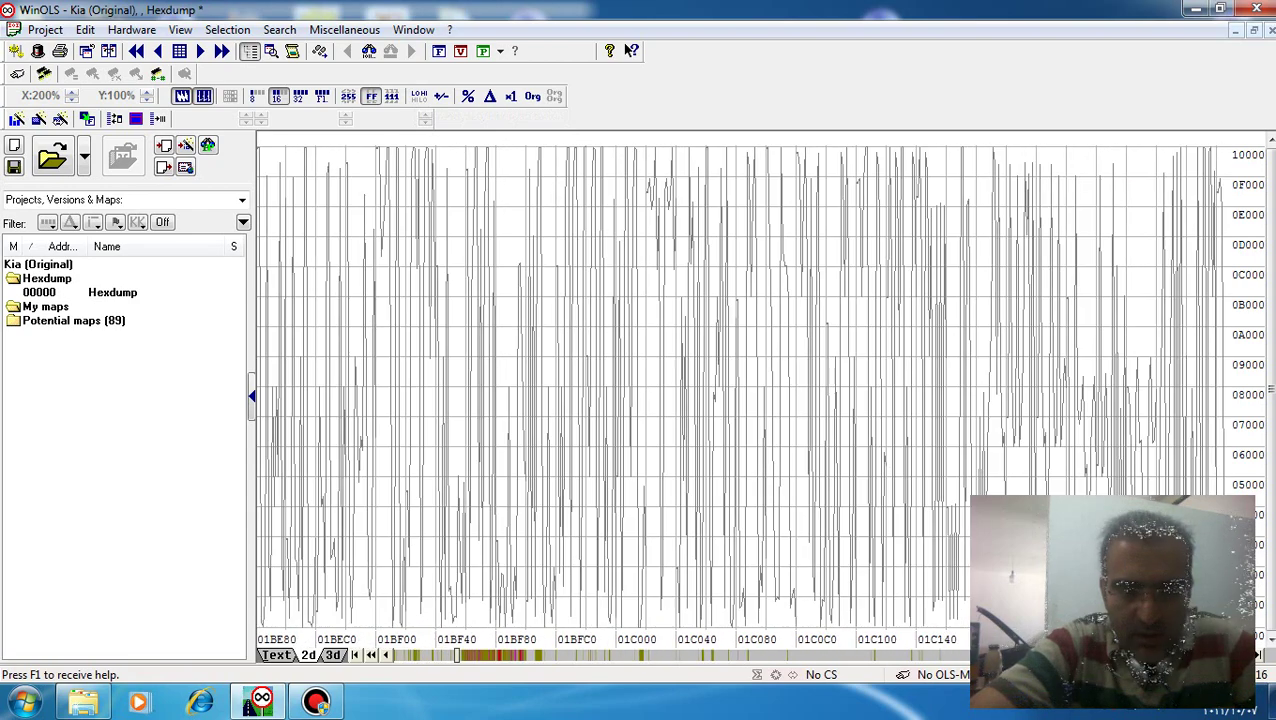
scroll(740, 395, "down", 6)
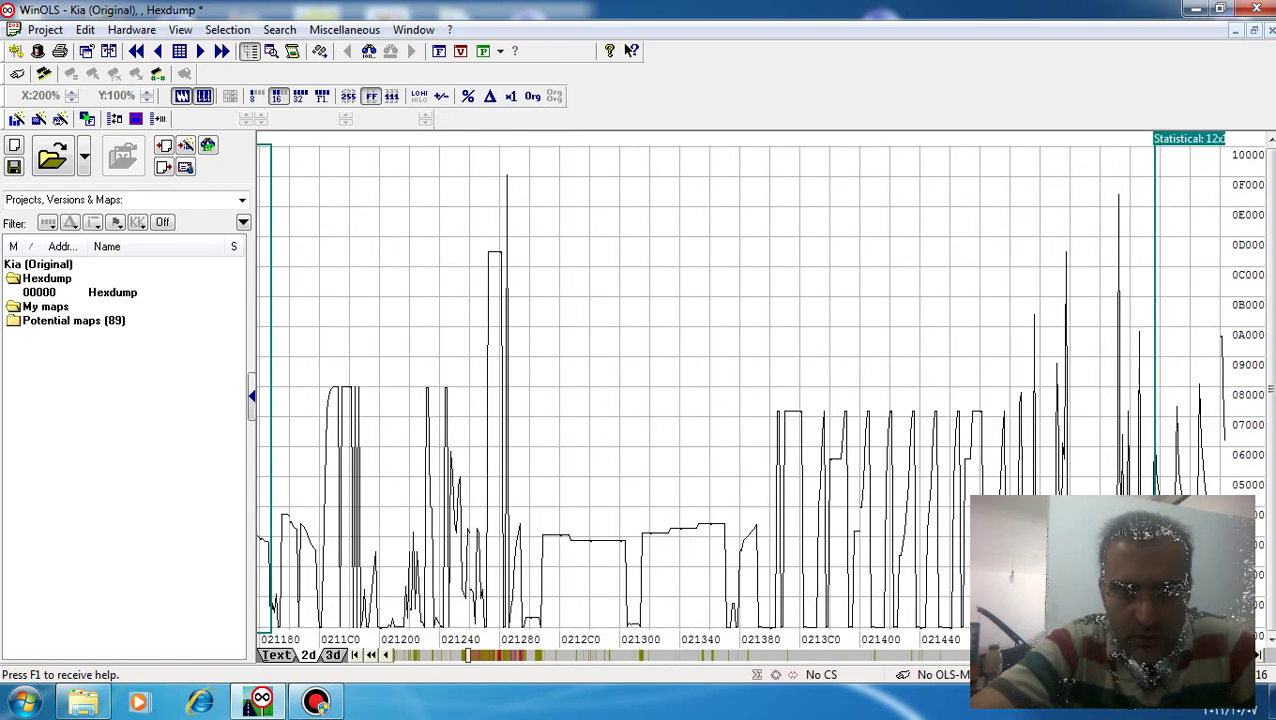
scroll(740, 395, "down", 8)
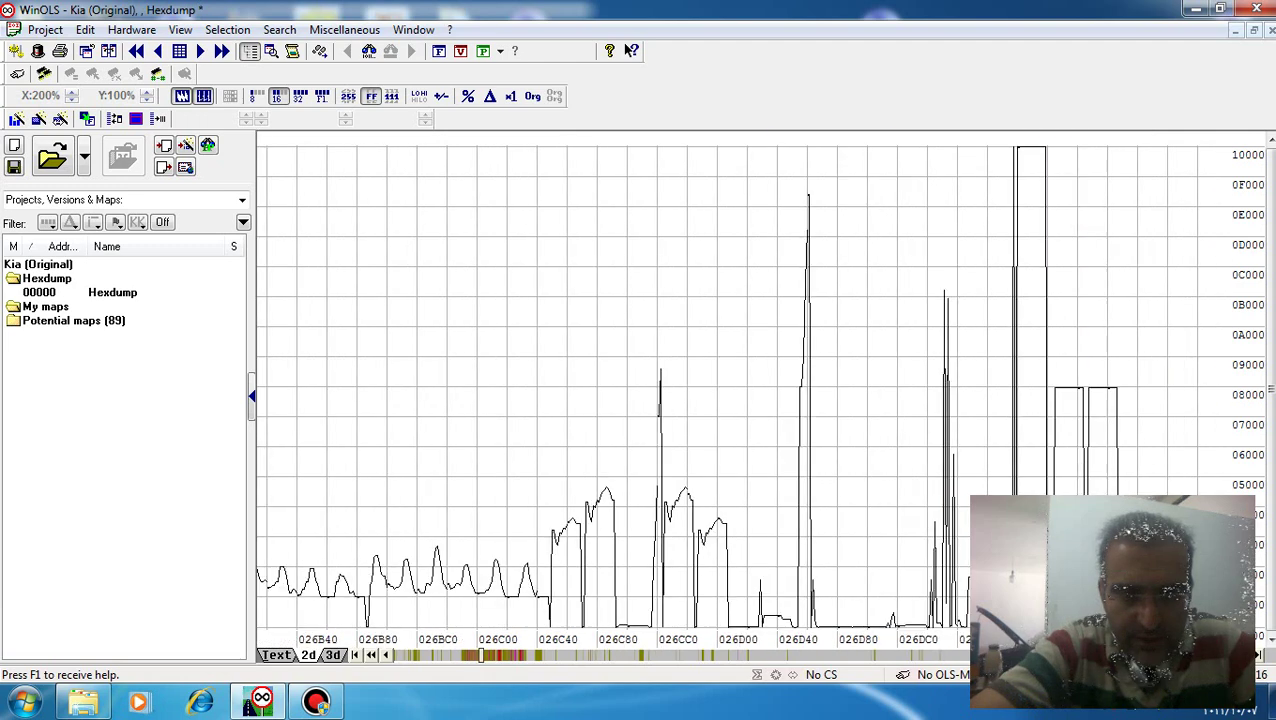
scroll(740, 395, "down", 5)
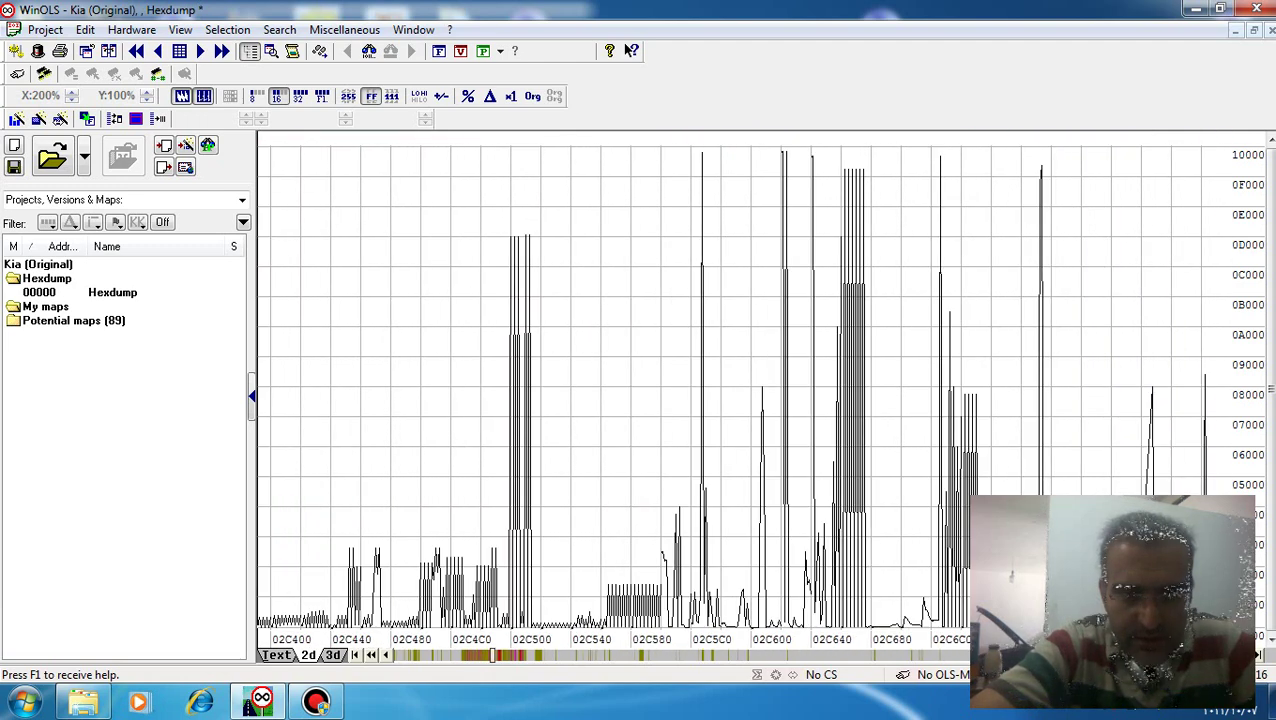
scroll(740, 395, "up", 3)
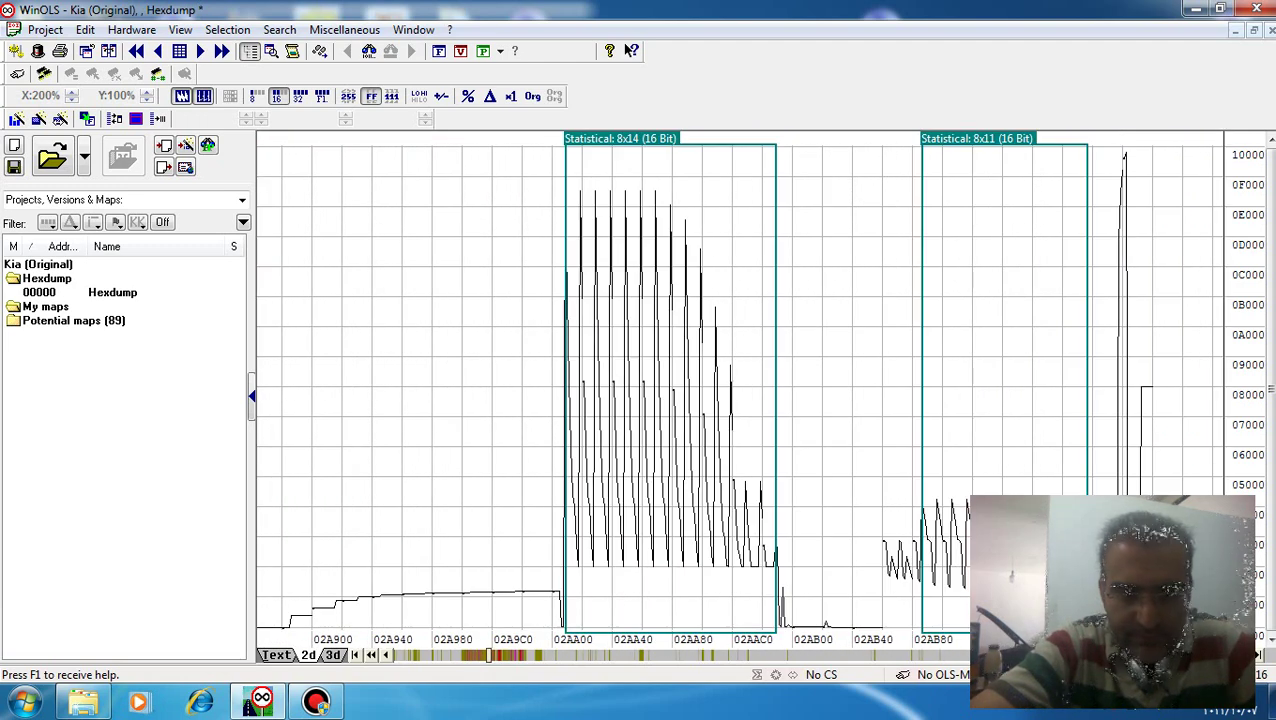
scroll(740, 395, "down", 4)
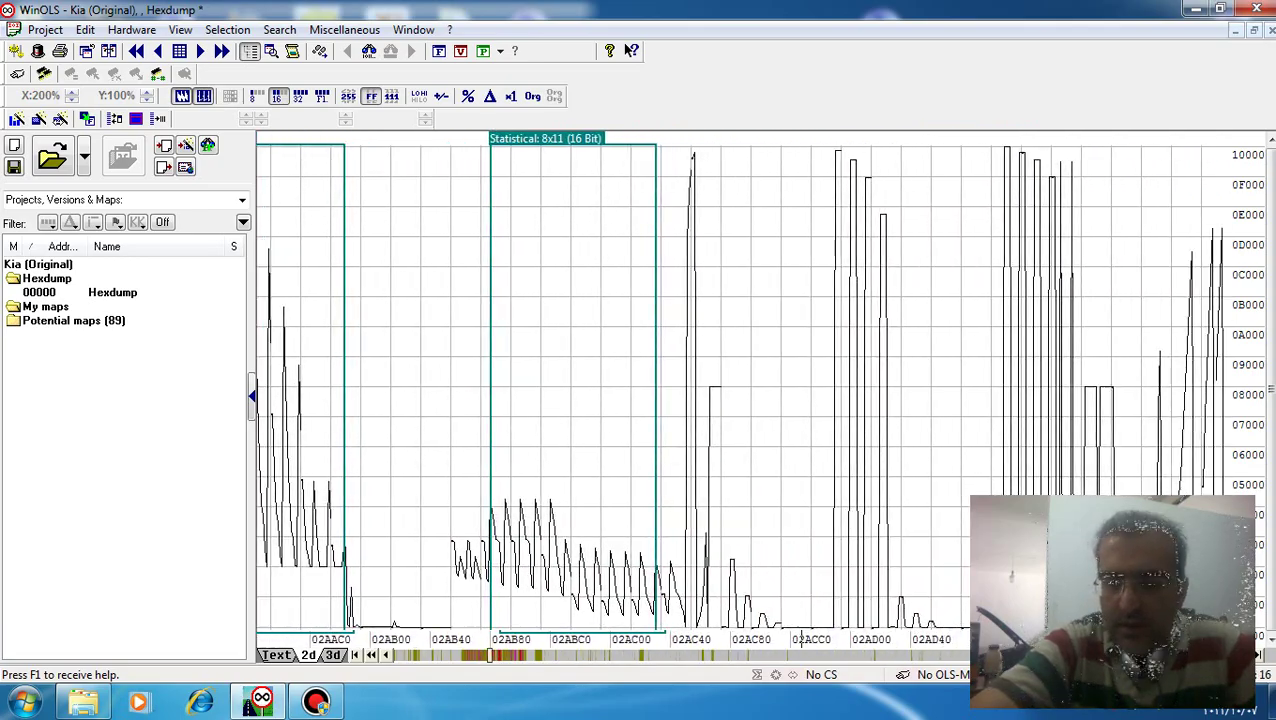
scroll(740, 395, "down", 3)
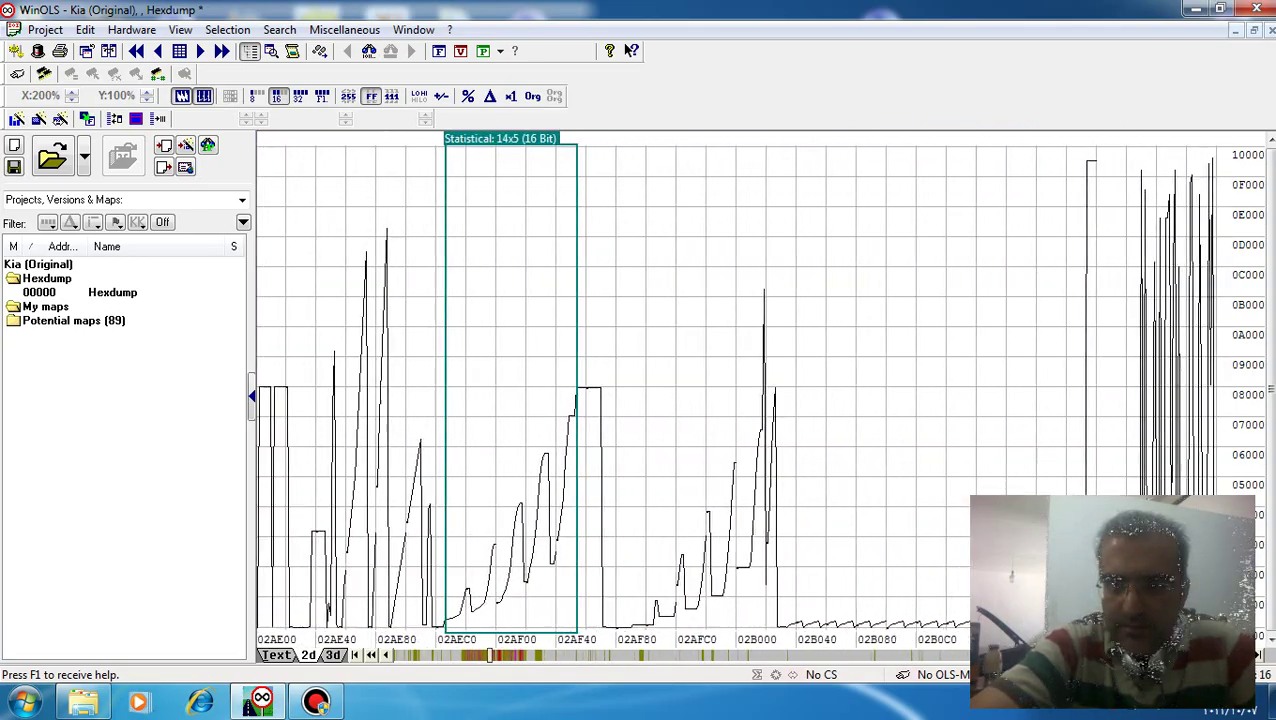
scroll(740, 395, "down", 3)
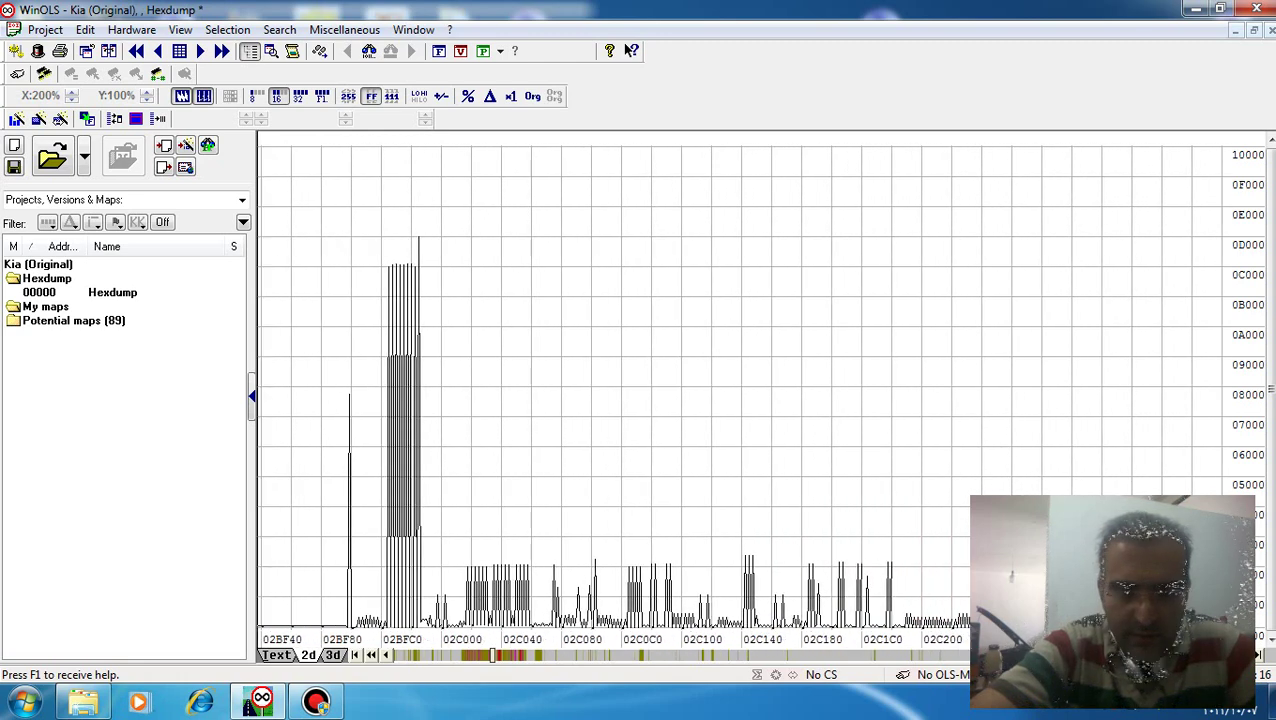
Step: Mark the repeating low-spike pattern from about 02BFE0 onward, clear the marking and enlarge the 2D graph to X 400% and Y 200%
left_click_drag(436, 390, 1147, 390)
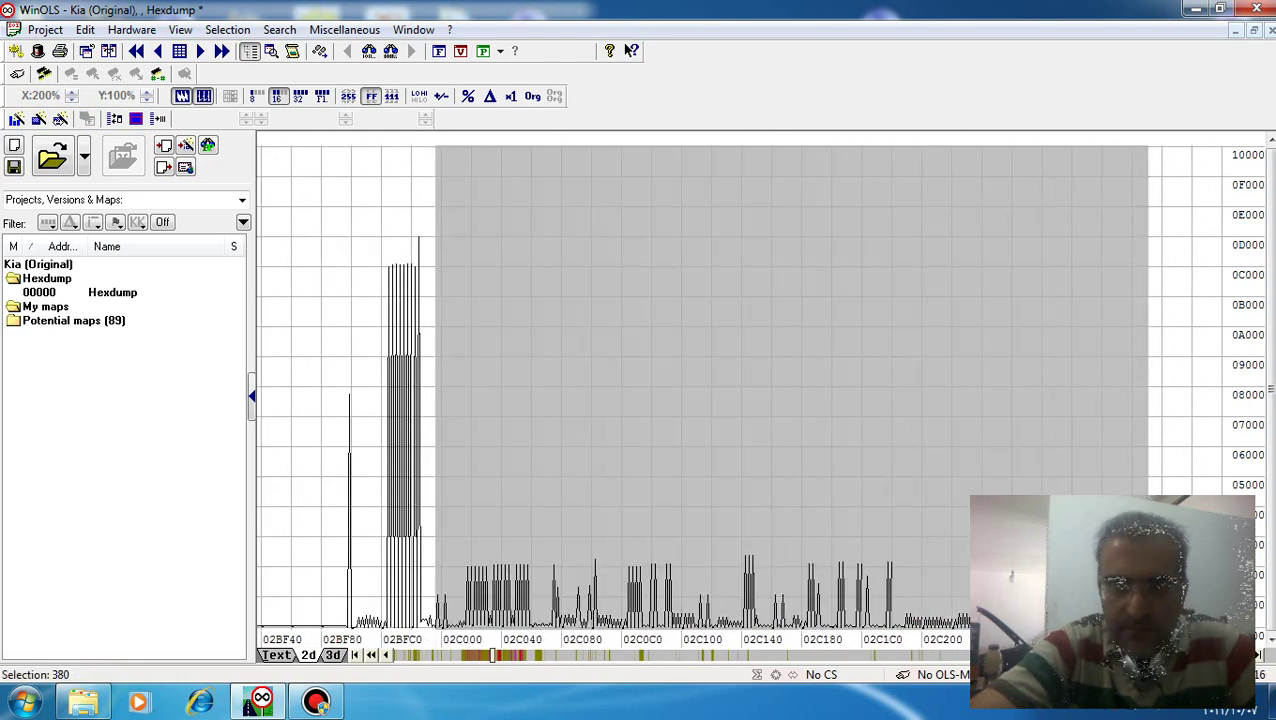
left_click(486, 390)
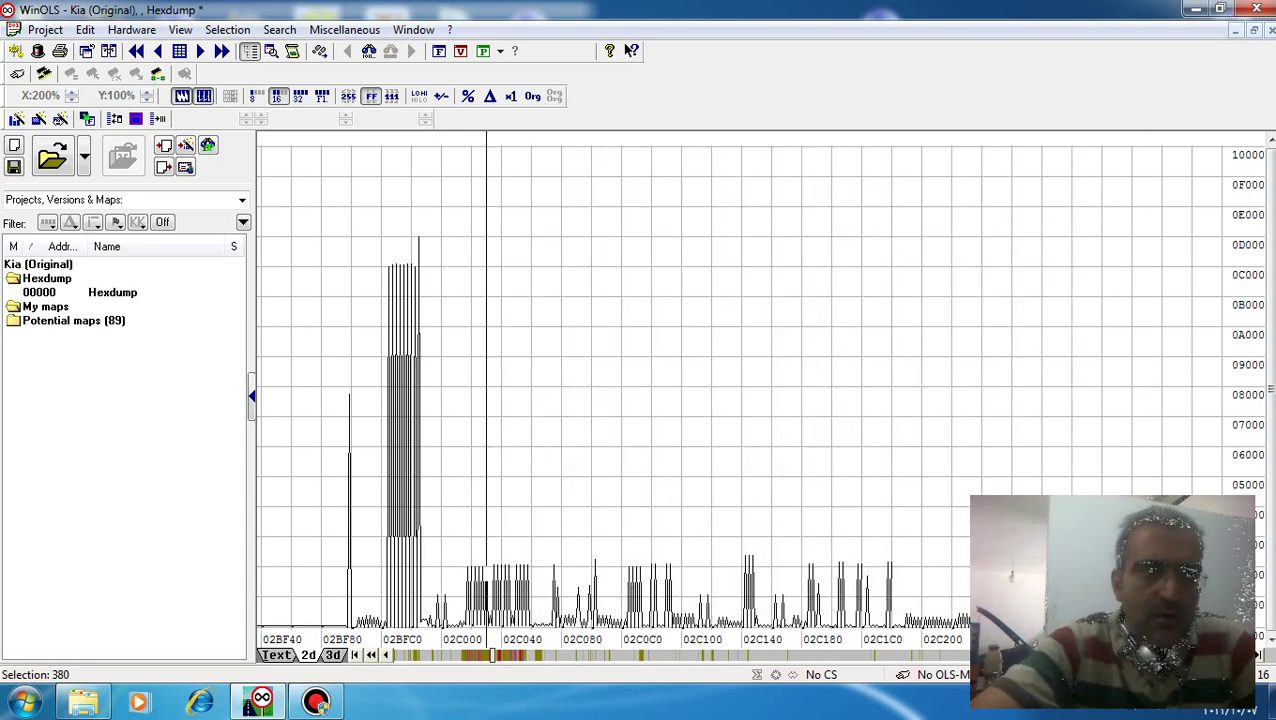
left_click(180, 29)
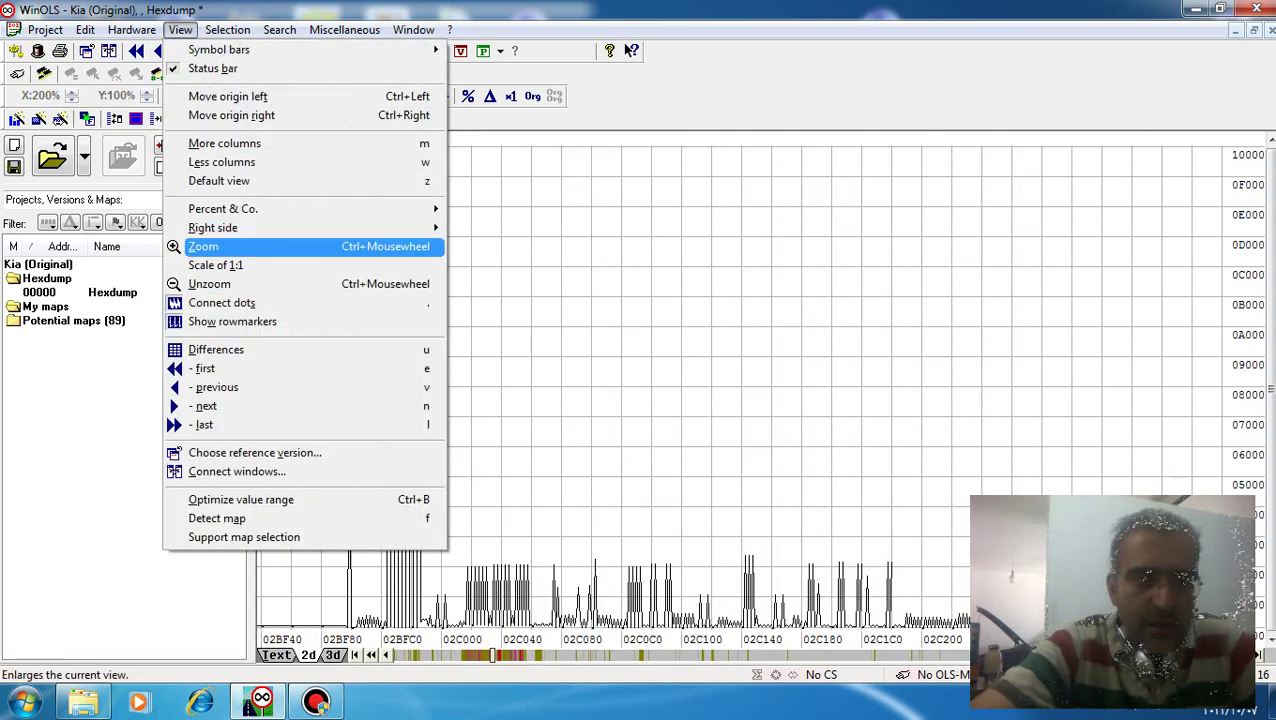
left_click(210, 246)
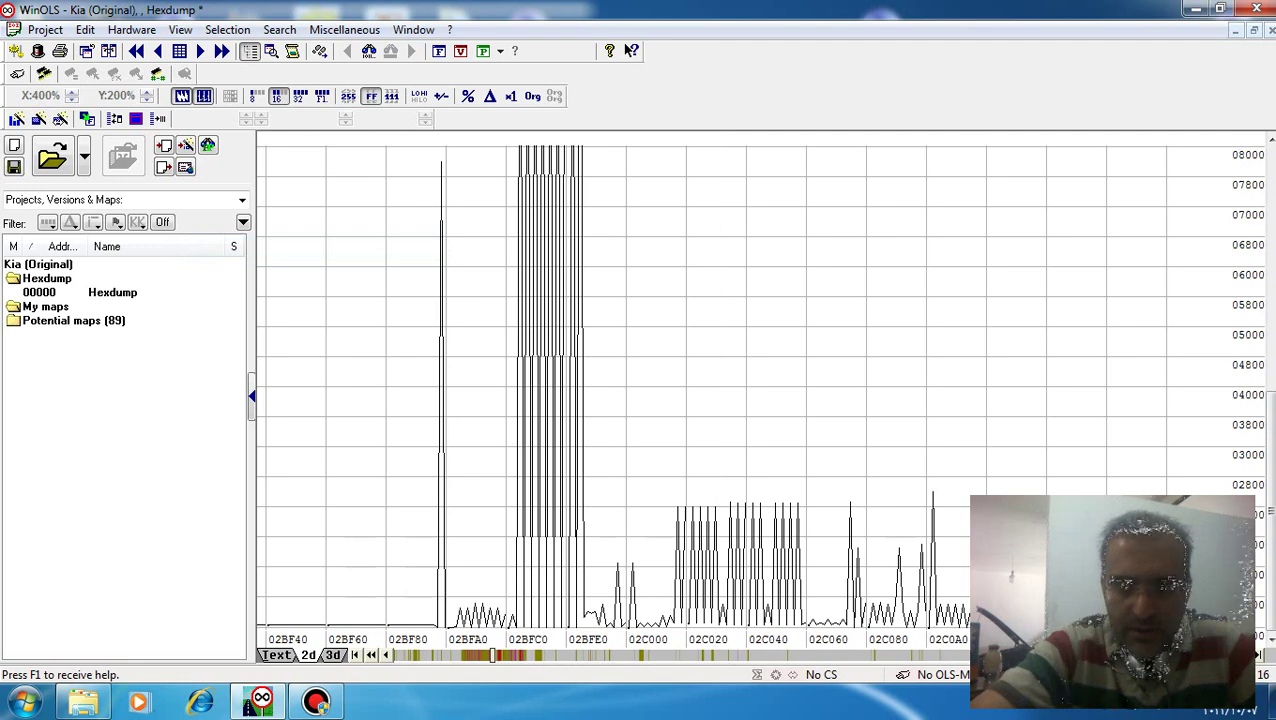
Step: Check the extent of the spiky code block by marking it from about 02BFA0 to 02C5A0, and clear the marking
left_click_drag(446, 390, 902, 480)
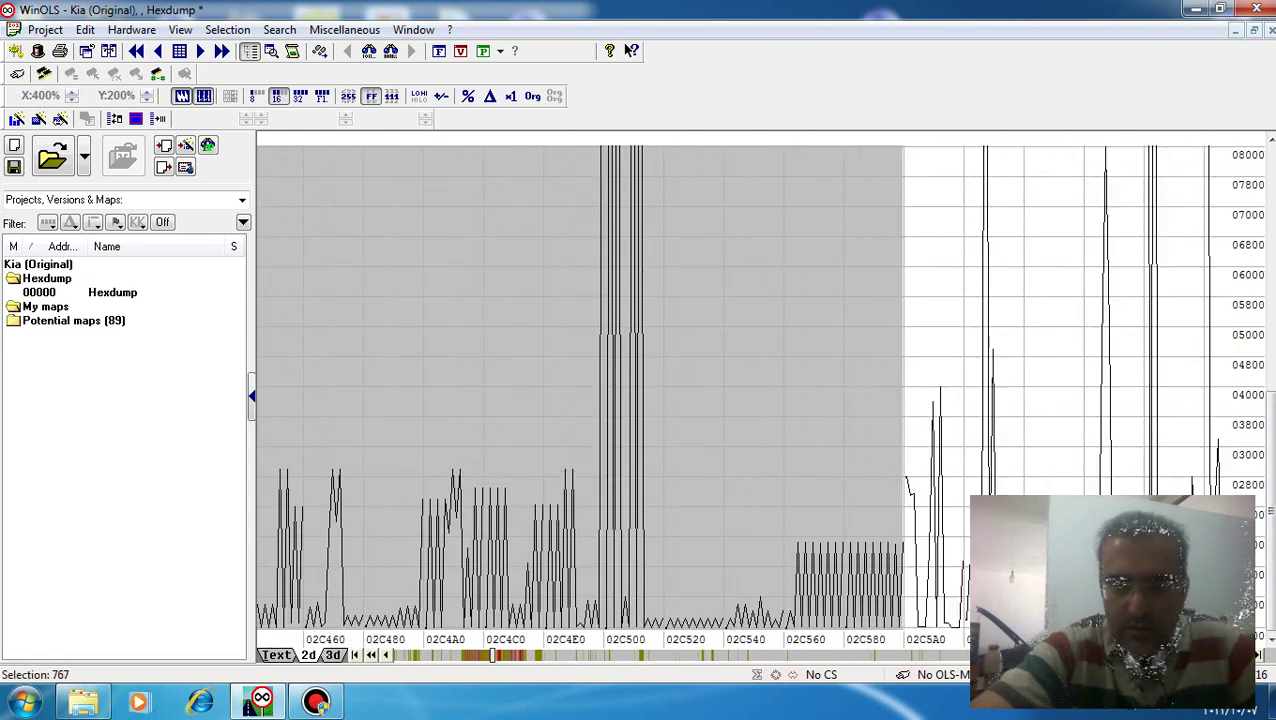
scroll(740, 390, "left", 10)
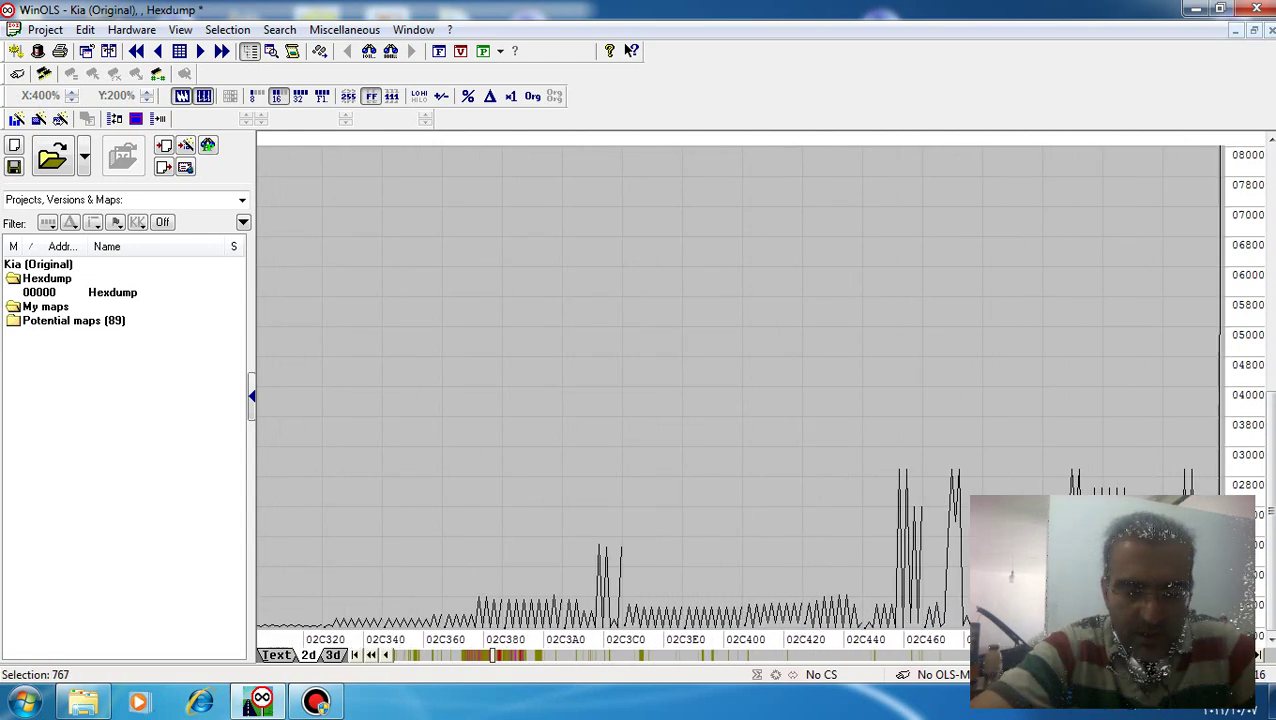
scroll(612, 390, "up", 7)
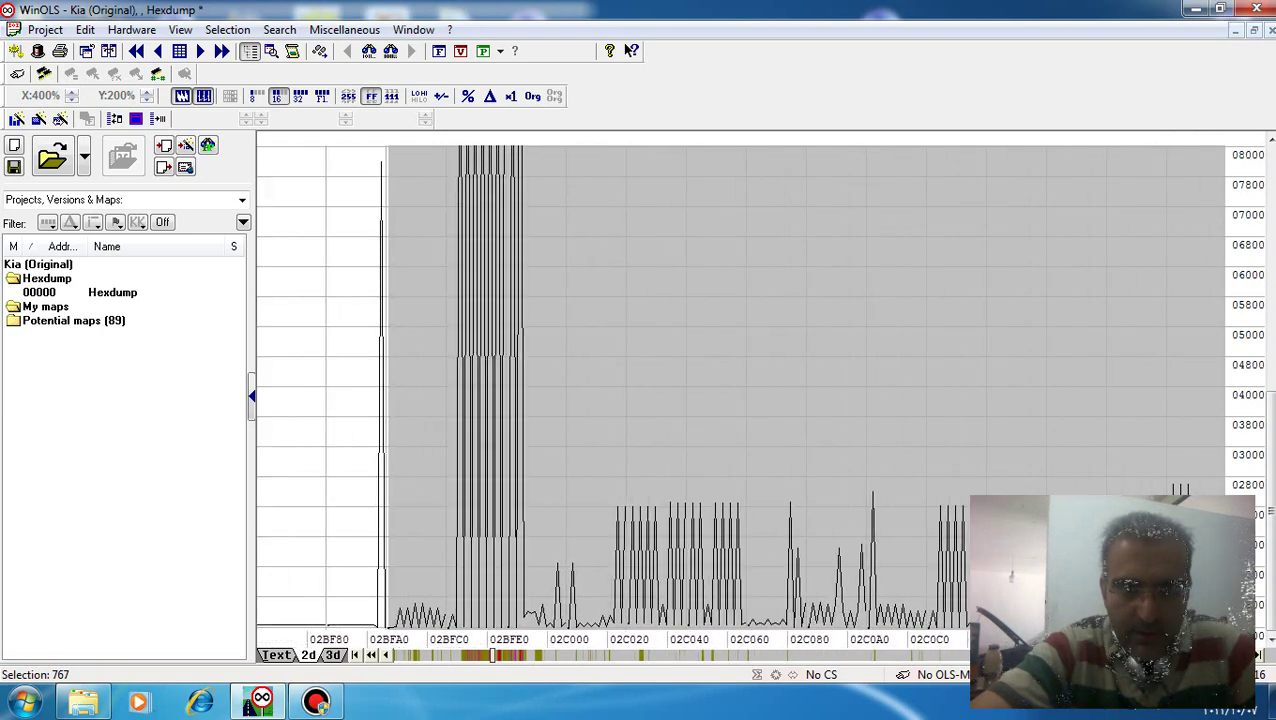
key("Escape")
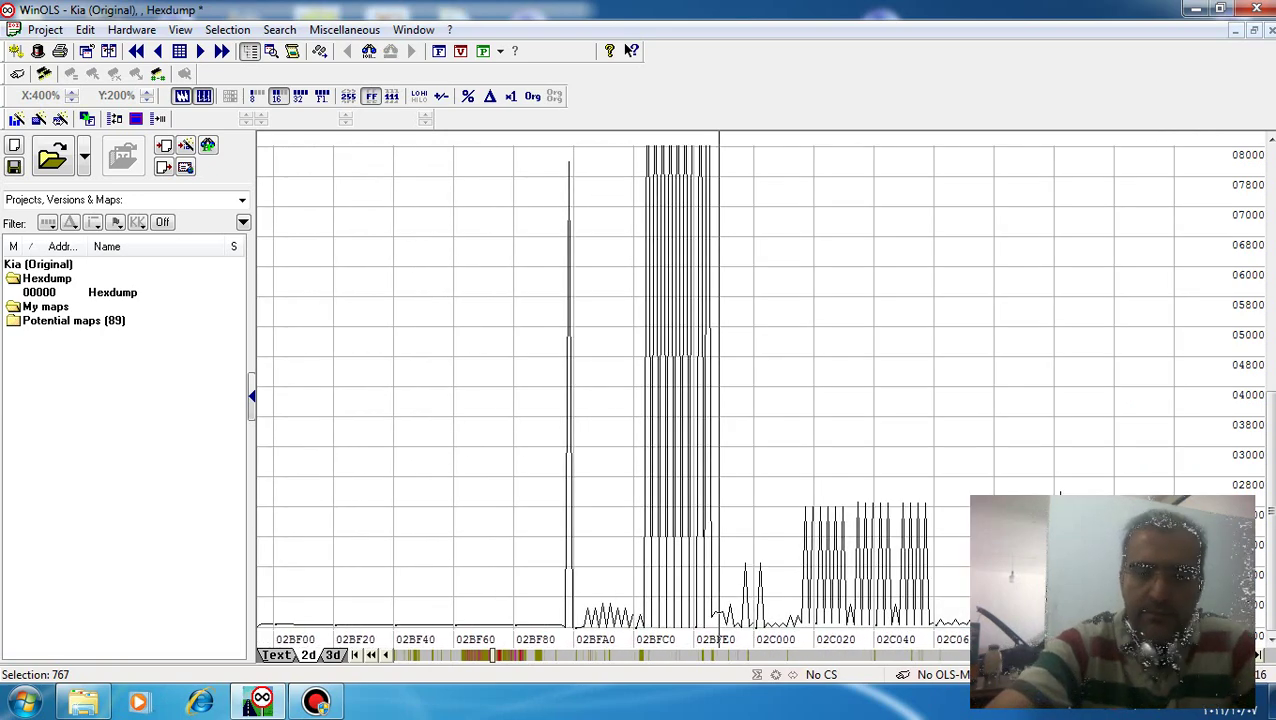
Step: Select ten values at the block's start near 02BFA0, show them in the text hexdump and narrow it to two columns
left_click_drag(581, 390, 616, 390)
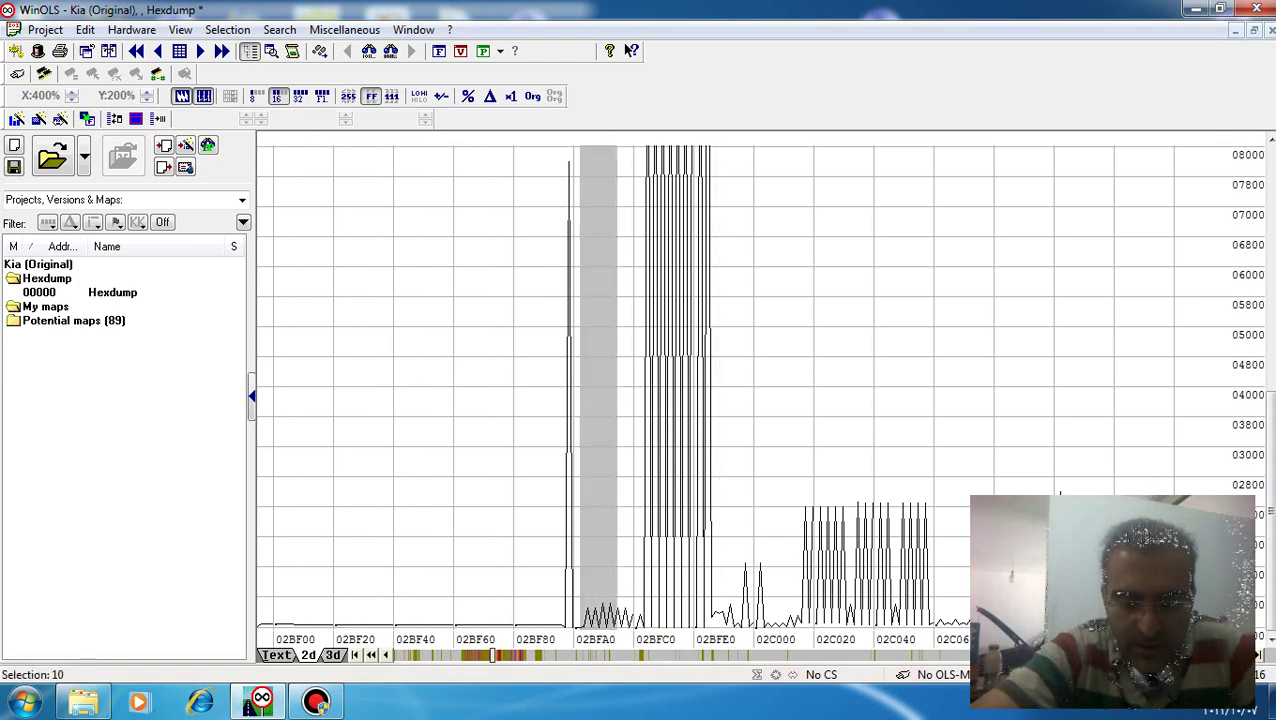
key("t")
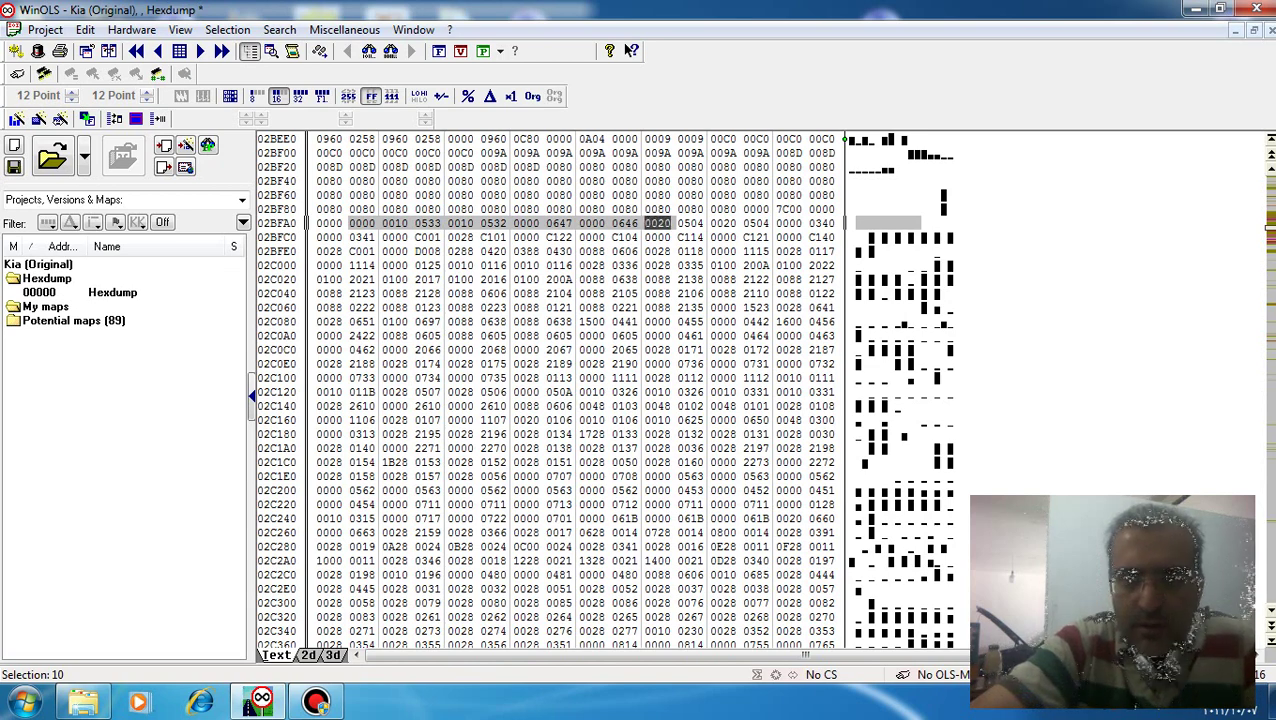
key("m")
key("m")
key("m")
key("m")
key("m")
key("m")
key("m")
key("m")
key("m")
key("m")
key("m")
key("m")
key("m")
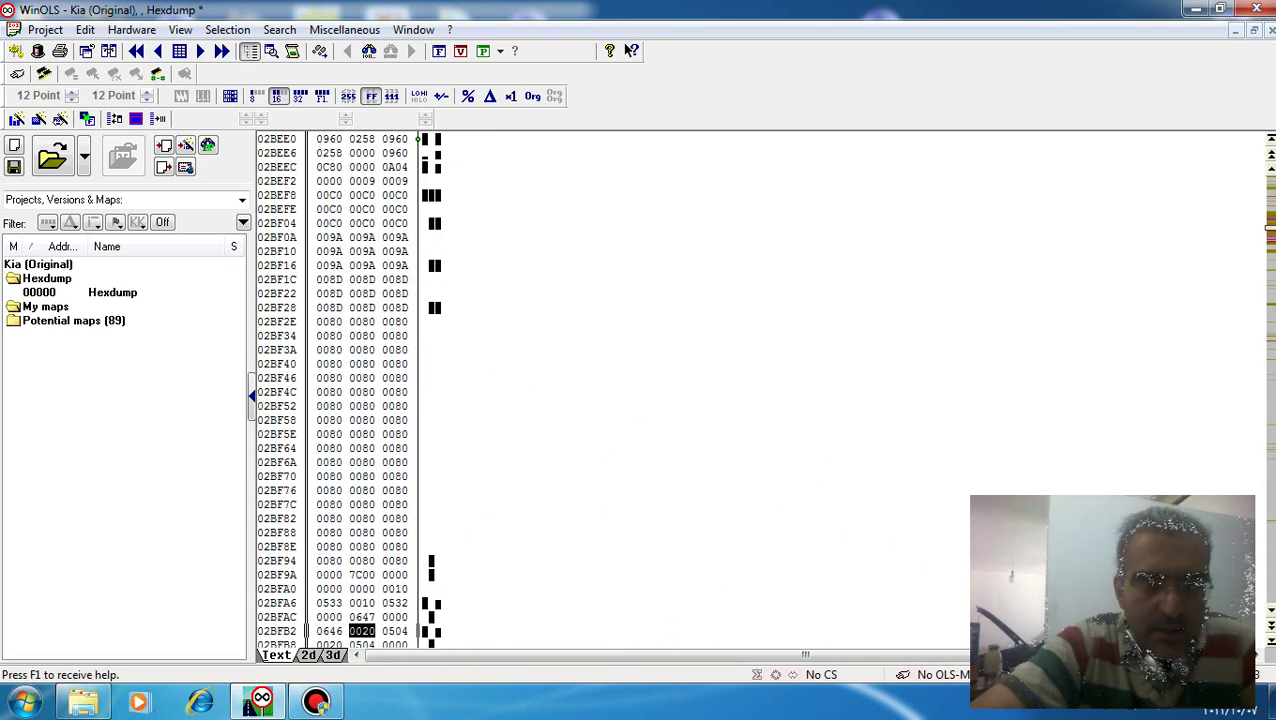
key("w")
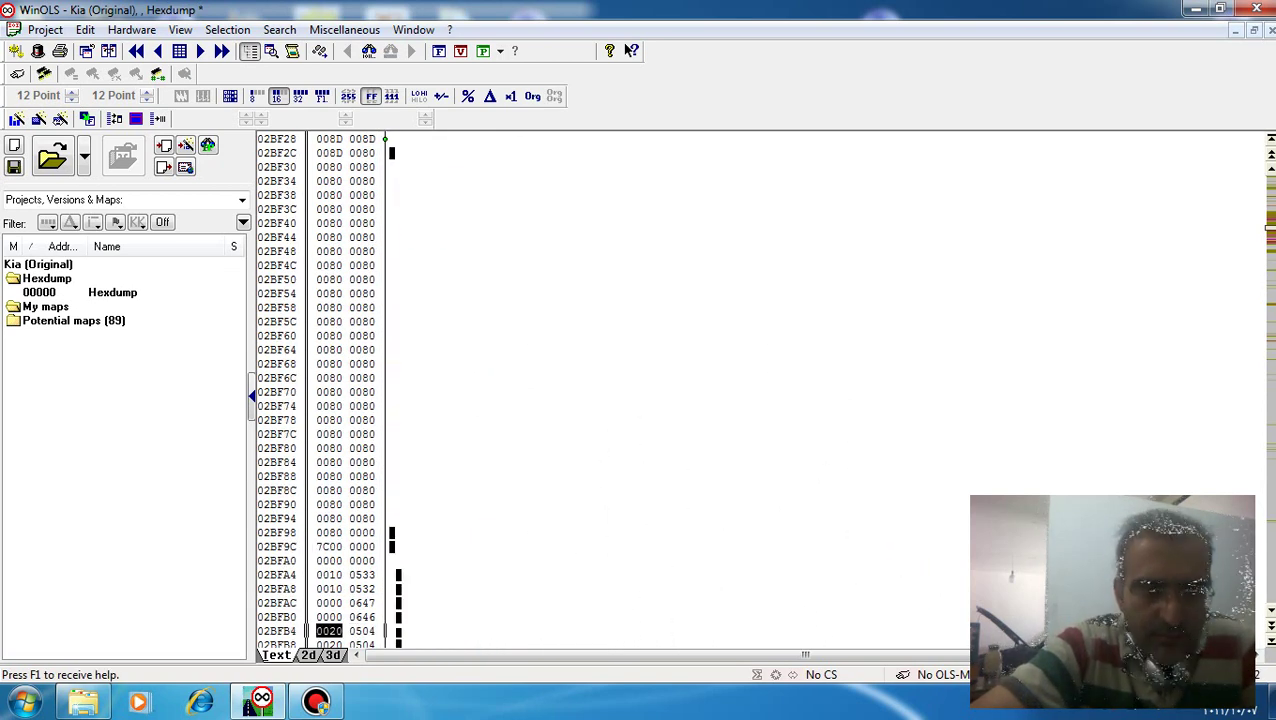
Step: Select the whole trouble-code table in the two-column hexdump, from address 02BFA4 through the row at 02C59C, covering 2 columns by 383 rows
left_click(329, 574)
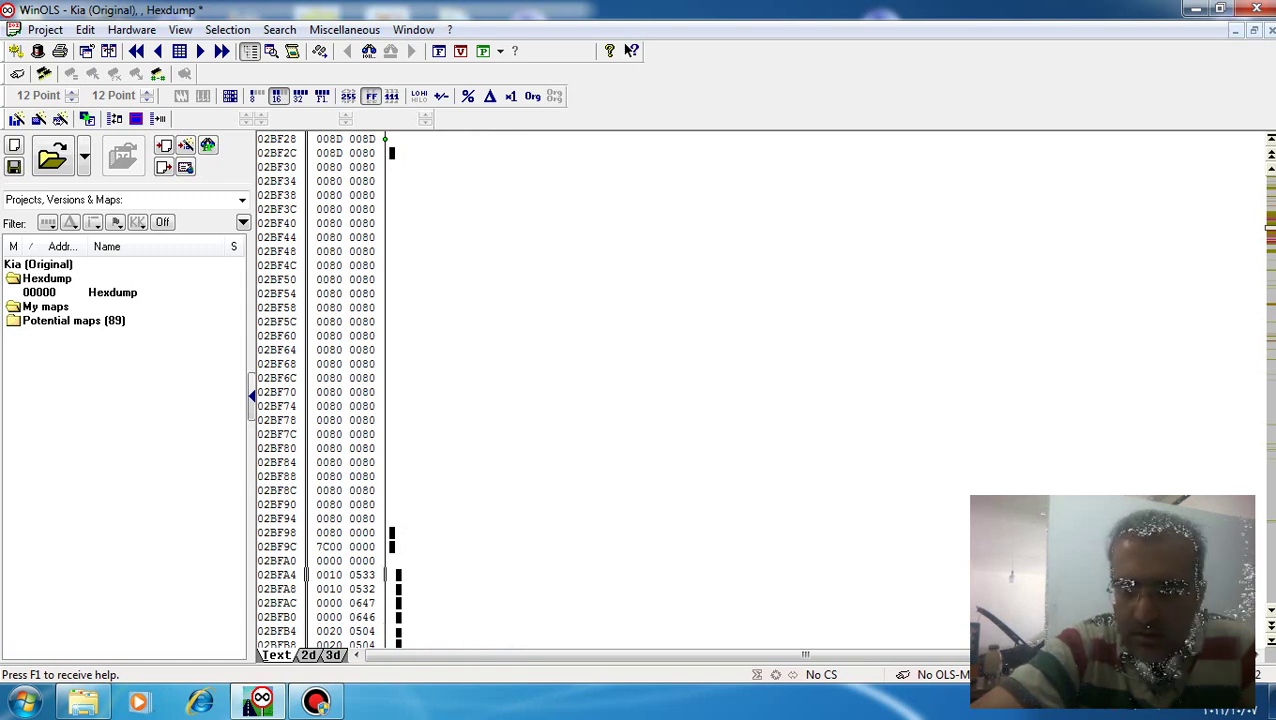
scroll(330, 390, "down", 2)
scroll(330, 390, "down", 5)
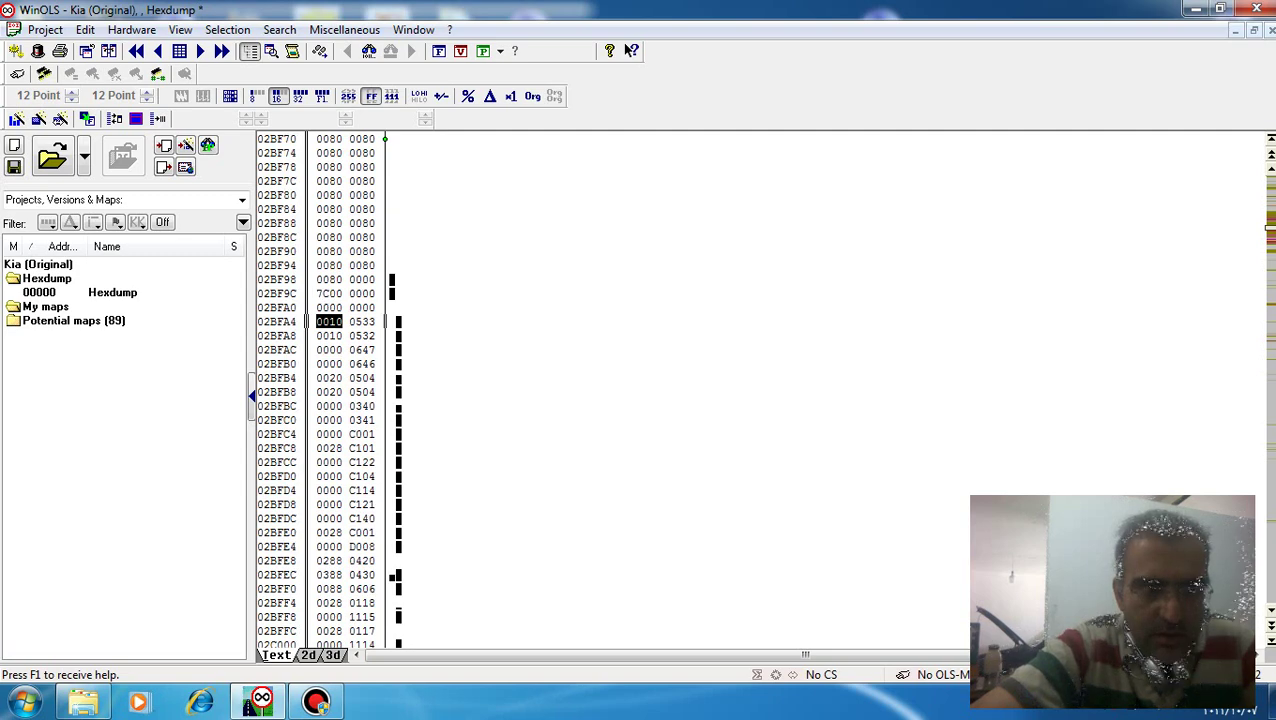
left_click_drag(329, 321, 362, 640)
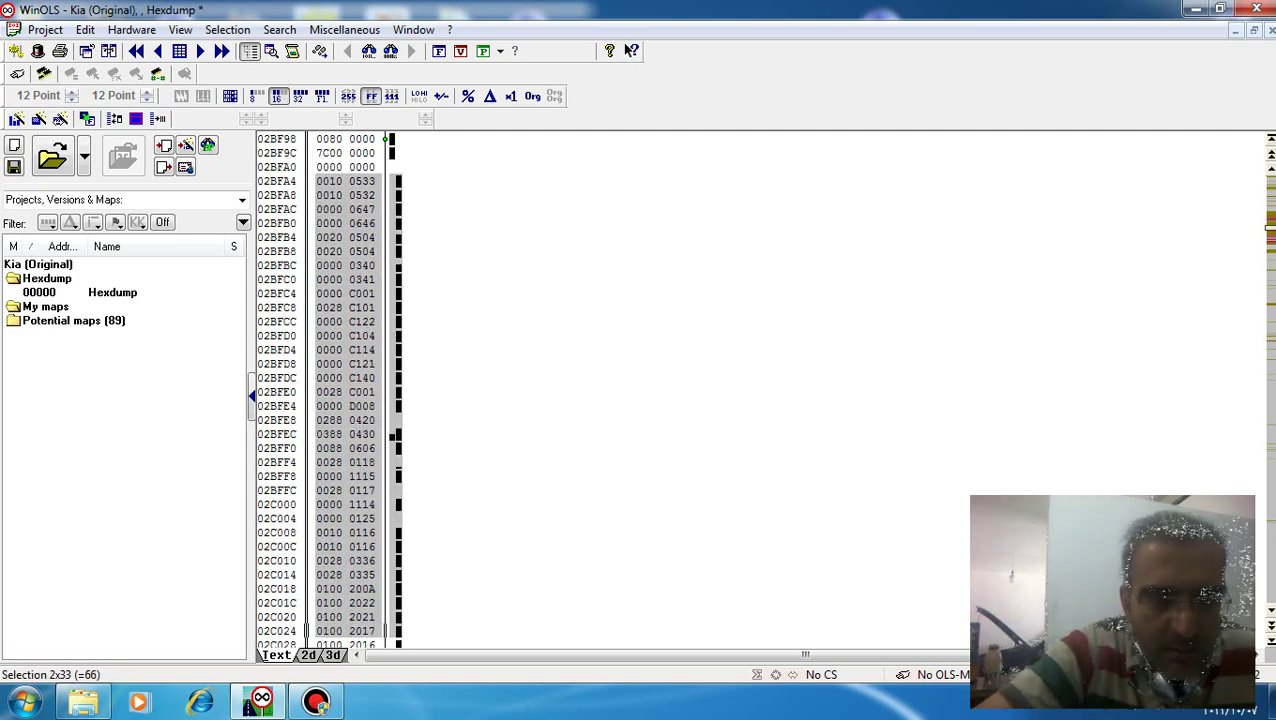
key("shift+Down")
key("shift+Down")
key("shift+Down")
key("shift+Down")
key("shift+Down")
key("shift+Down")
key("shift+Down")
key("shift+Down")
key("shift+Down")
key("shift+Down")
key("shift+Down")
key("shift+Down")
key("shift+Down")
key("shift+Down")
key("shift+Down")
key("shift+Down")
key("shift+Down")
key("shift+Down")
key("shift+Down")
key("shift+Down")
key("shift+Down")
key("shift+Down")
key("shift+Down")
key("shift+Down")
key("shift+Down")
key("shift+Down")
key("shift+Down")
key("shift+Down")
key("shift+Down")
key("shift+Down")
key("shift+Down")
key("shift+Down")
key("shift+Down")
key("shift+Down")
key("shift+Down")
key("shift+Down")
key("shift+Down")
key("shift+Down")
key("shift+Down")
key("shift+Down")
key("shift+Down")
key("shift+Down")
key("shift+Down")
key("shift+Down")
key("shift+Down")
key("shift+Down")
key("shift+Down")
key("shift+Down")
key("shift+Down")
key("shift+Down")
key("shift+Down")
key("shift+Down")
key("shift+Down")
key("shift+Down")
key("shift+Down")
key("shift+Down")
key("shift+Down")
key("shift+Down")
key("shift+Down")
key("shift+Down")
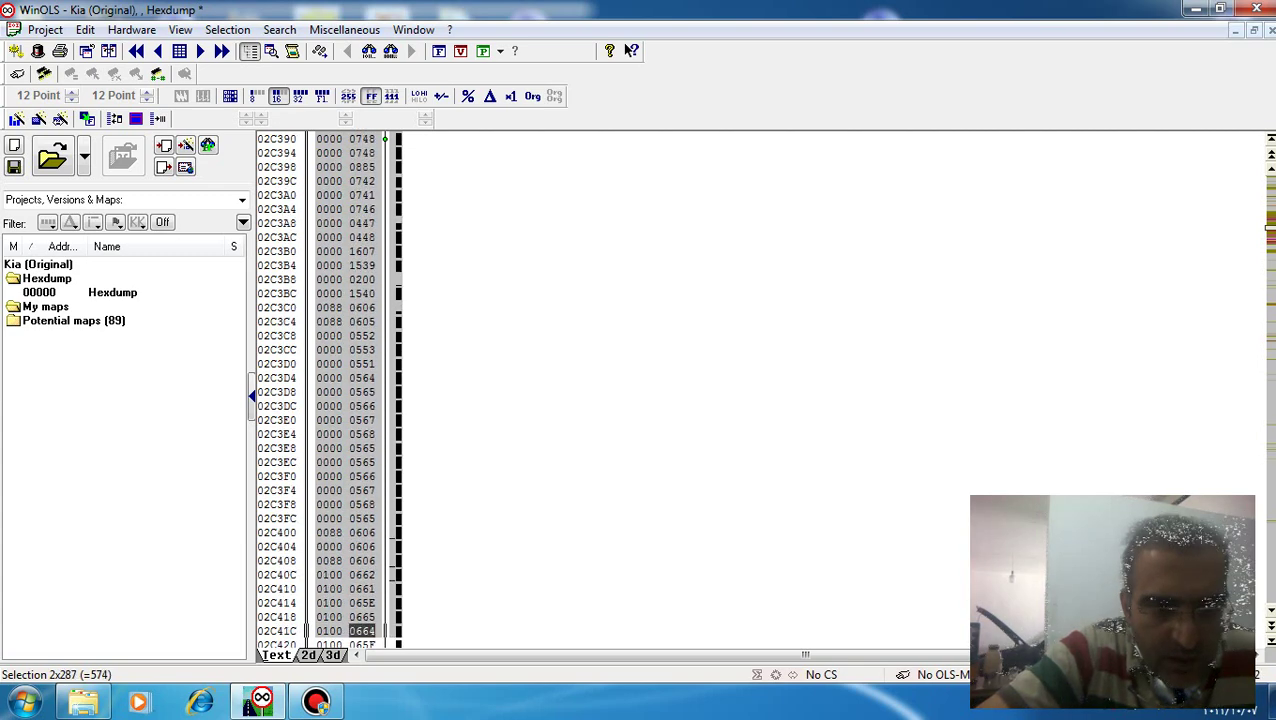
key("shift+Down")
key("shift+Down")
key("shift+Down")
key("shift+Down")
key("shift+Down")
key("shift+Down")
key("shift+Down")
key("shift+Down")
key("shift+Down")
key("shift+Down")
key("shift+Down")
key("shift+Down")
key("shift+Down")
key("shift+Down")
key("shift+Down")
key("shift+Down")
key("shift+Down")
key("shift+Down")
key("shift+Down")
key("shift+Down")
key("shift+Down")
key("shift+Down")
key("shift+Down")
key("shift+Down")
key("shift+Down")
key("shift+Down")
key("shift+Down")
key("shift+Down")
key("shift+Down")
key("shift+Down")
key("shift+Down")
key("shift+Down")
key("shift+Down")
key("shift+Down")
key("shift+Down")
key("shift+Down")
key("shift+Down")
key("shift+Down")
key("shift+Down")
key("shift+Down")
key("shift+Down")
key("shift+Down")
key("shift+Down")
key("shift+Down")
key("shift+Down")
key("shift+Down")
key("shift+Down")
key("shift+Down")
key("shift+Down")
key("shift+Down")
key("shift+Down")
key("shift+Down")
key("shift+Down")
key("shift+Down")
key("shift+Down")
key("shift+Down")
key("shift+Down")
key("shift+Down")
key("shift+Down")
key("shift+Down")
key("shift+Up")
key("shift+Up")
key("shift+Up")
key("shift+Up")
key("shift+Up")
key("shift+Up")
key("shift+Up")
key("shift+Up")
key("shift+Up")
key("shift+Up")
key("shift+Up")
key("shift+Up")
key("shift+Up")
key("shift+Up")
key("shift+Up")
key("shift+Up")
key("shift+Up")
key("shift+Up")
key("shift+Up")
key("shift+Up")
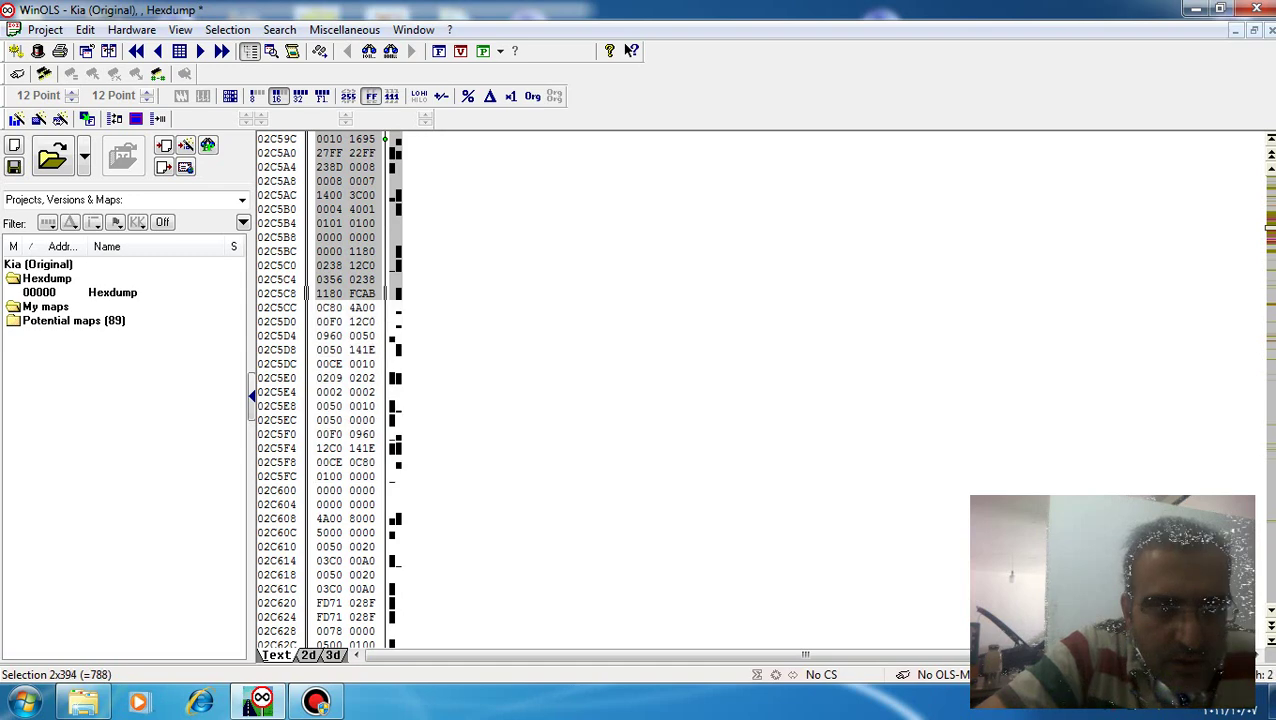
key("shift+Up")
key("shift+Up")
key("shift+Up")
key("shift+Up")
key("shift+Up")
key("shift+Up")
key("shift+Up")
key("shift+Up")
key("shift+Up")
key("shift+Up")
key("shift+Up")
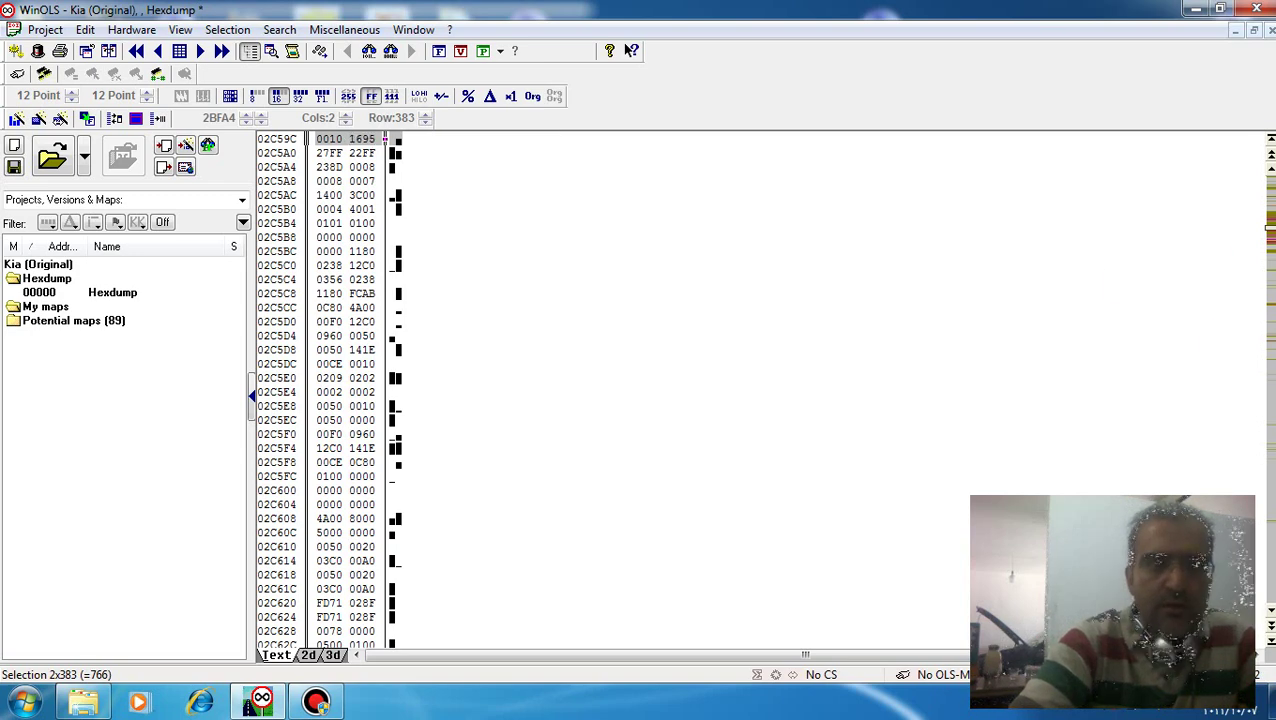
Step: Create a map from the selected trouble-code table and show its values in hexadecimal
key("k")
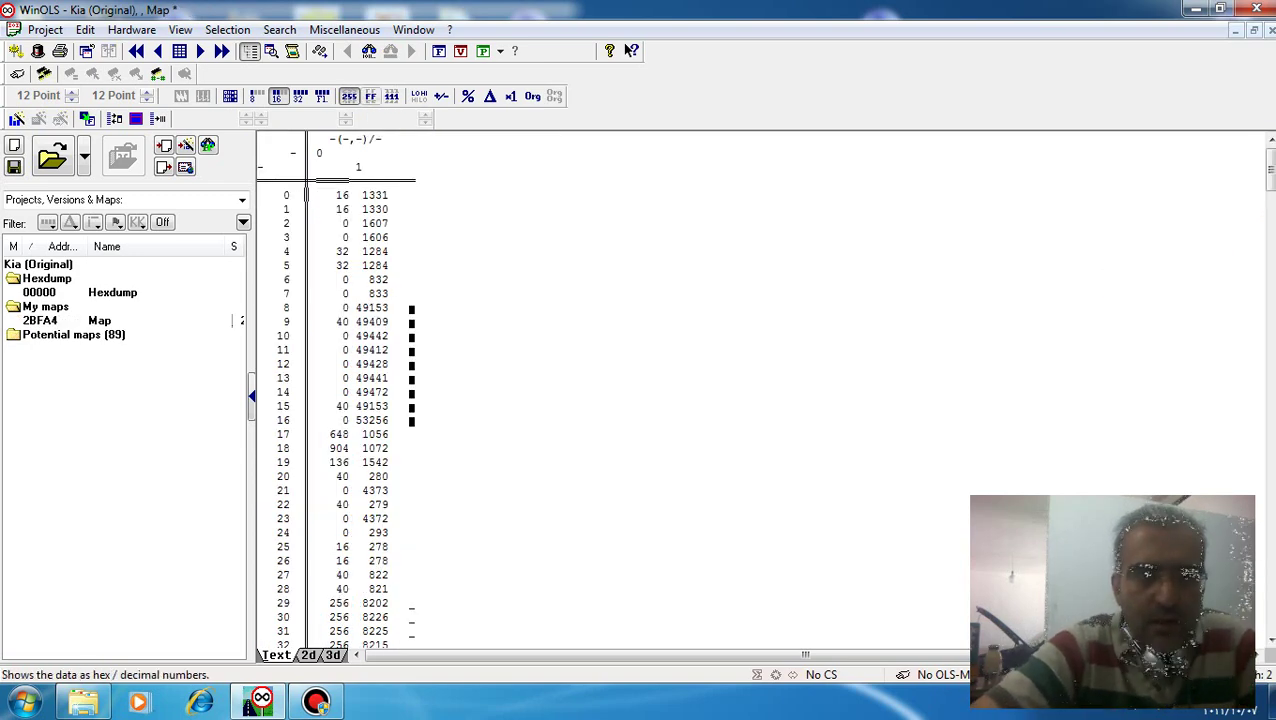
left_click(371, 96)
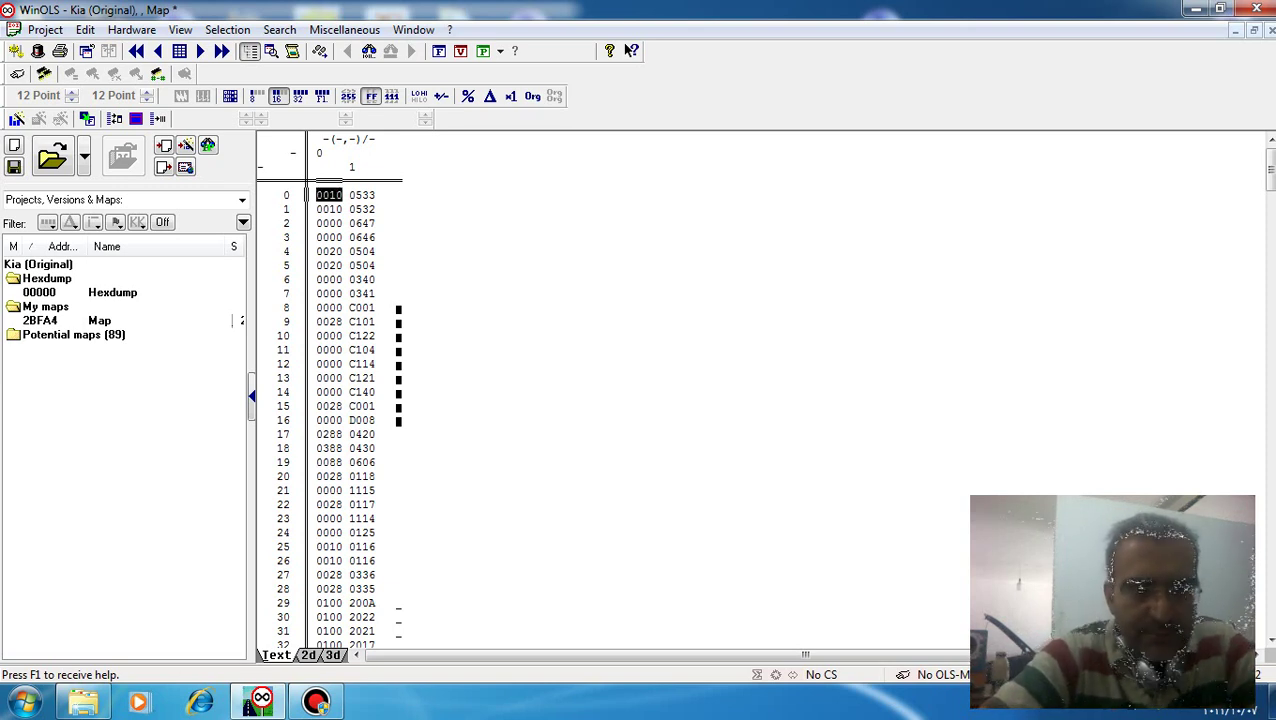
Step: Look through the map's rows from row 0 to row 28, checking the trouble codes and the values beside them
key("Down")
key("Down")
key("Down")
key("Down")
key("Down")
key("Down")
key("Down")
key("Down")
key("Down")
key("Down")
key("Down")
key("Down")
key("Down")
key("Down")
key("Down")
key("Down")
key("Down")
key("Down")
key("Down")
key("Down")
key("Down")
key("Down")
key("Down")
key("Down")
key("Down")
key("Down")
key("Down")
key("Down")
key("Down")
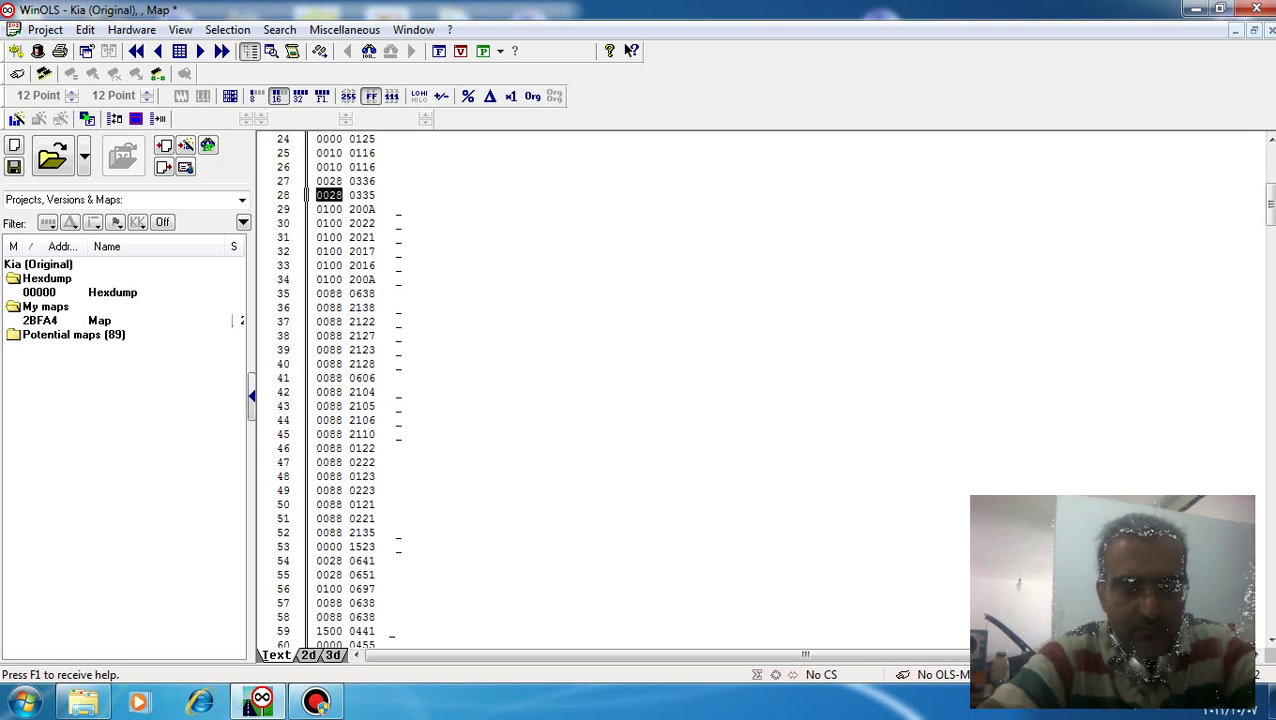
Step: Find hexadecimal code 0420 in the map and set the value beside it to 0000, always applying changes to protected memory
key("ctrl+f")
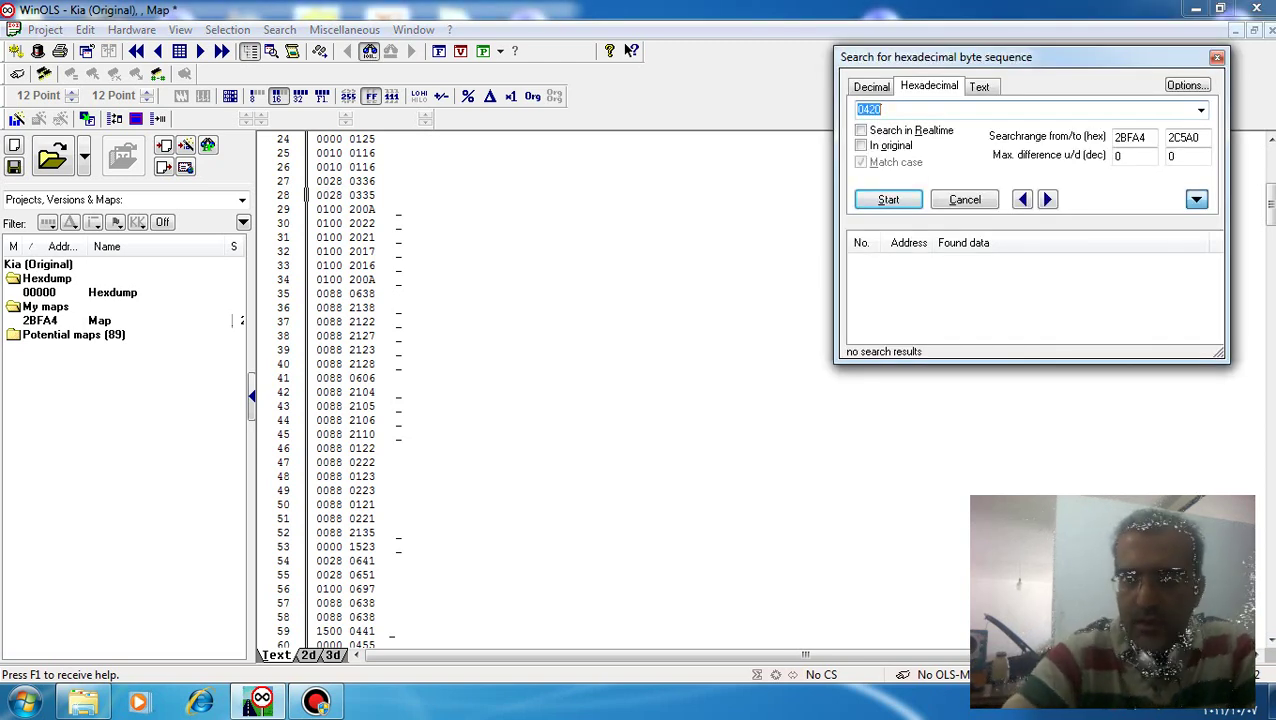
type("0")
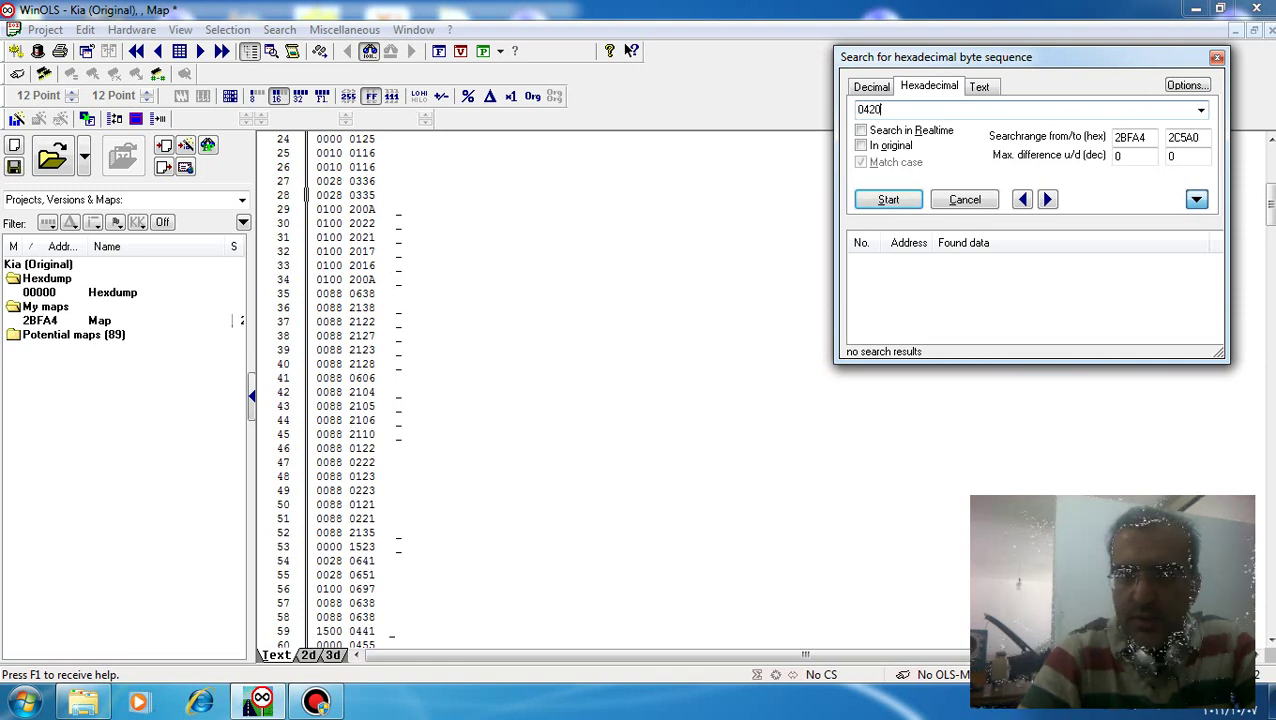
key("Return")
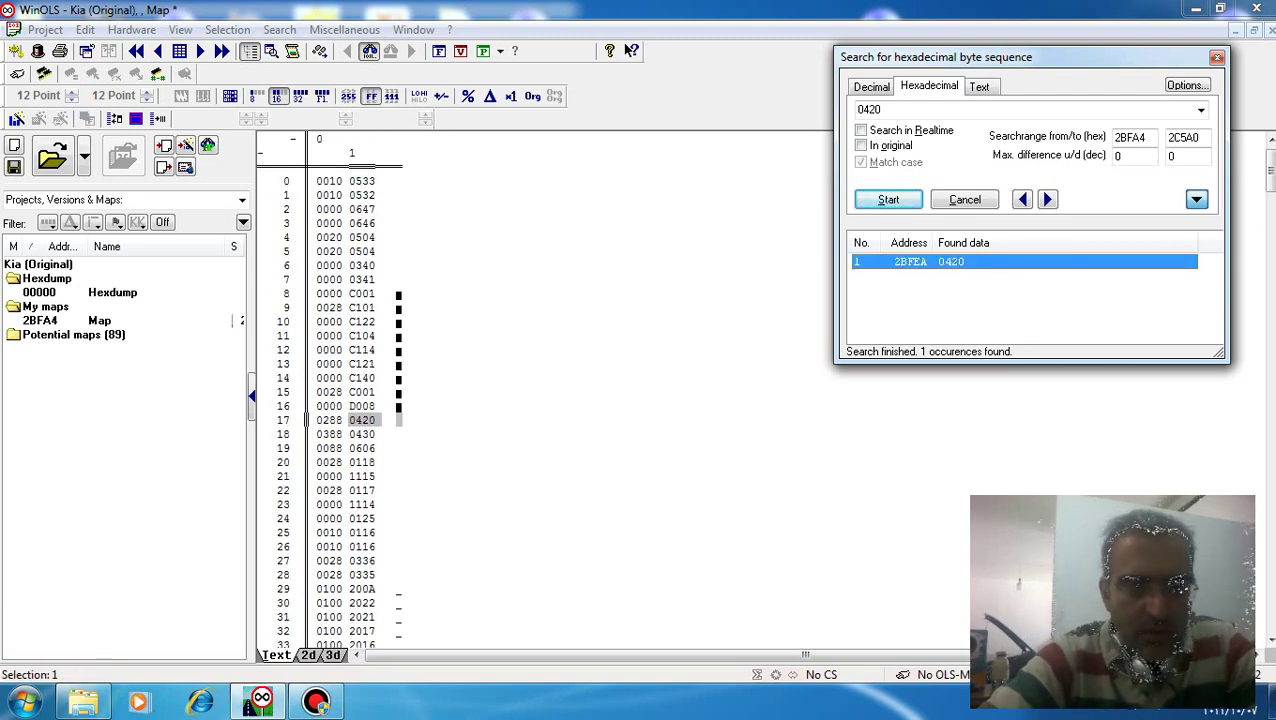
left_click(329, 420)
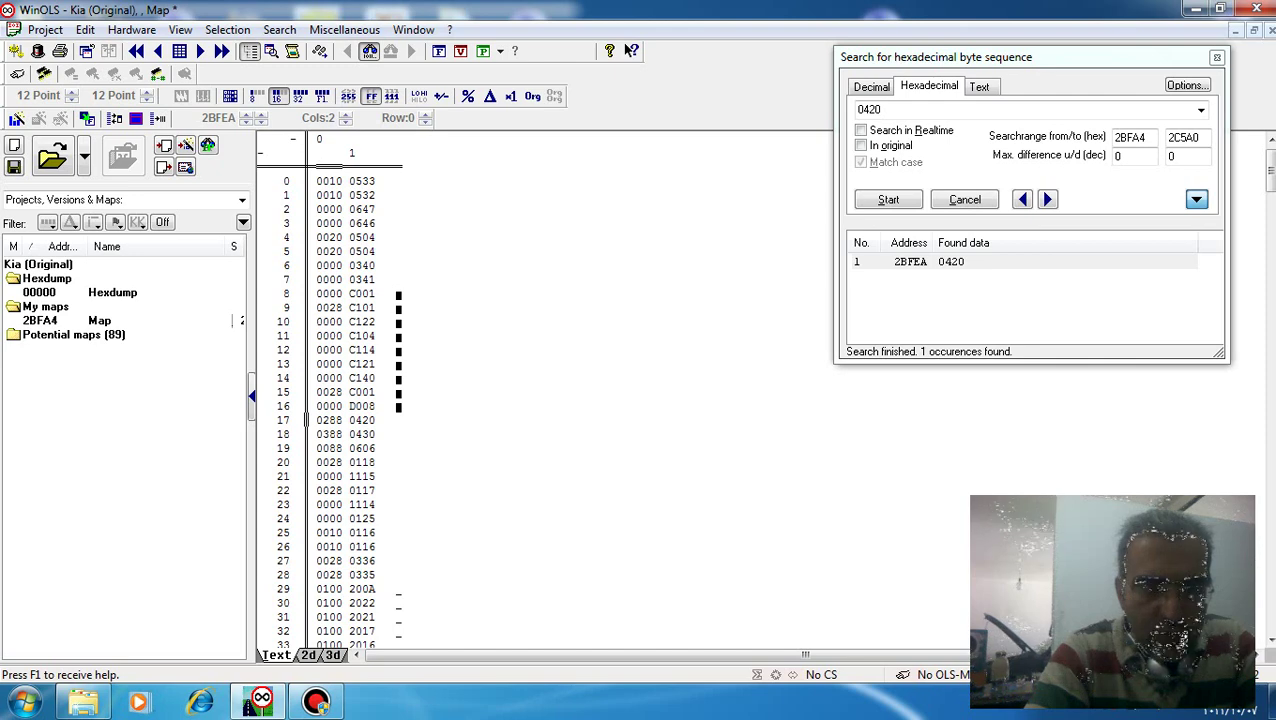
type("0000")
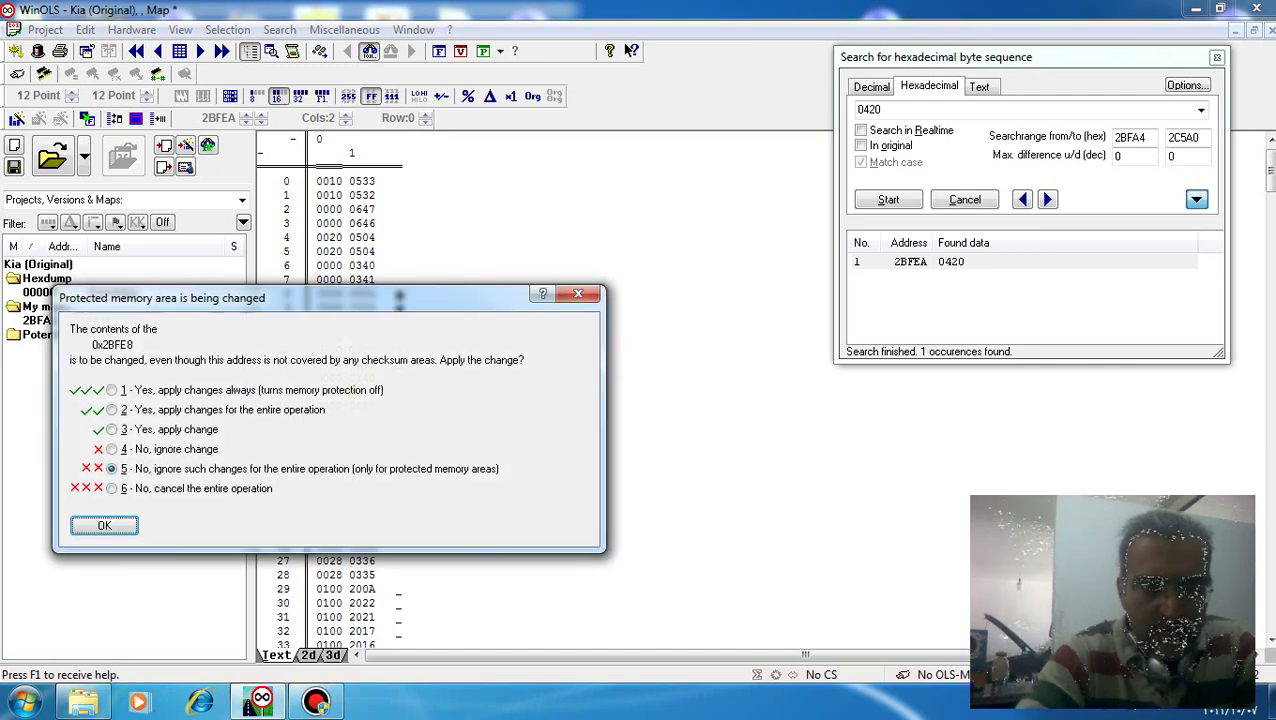
type("1")
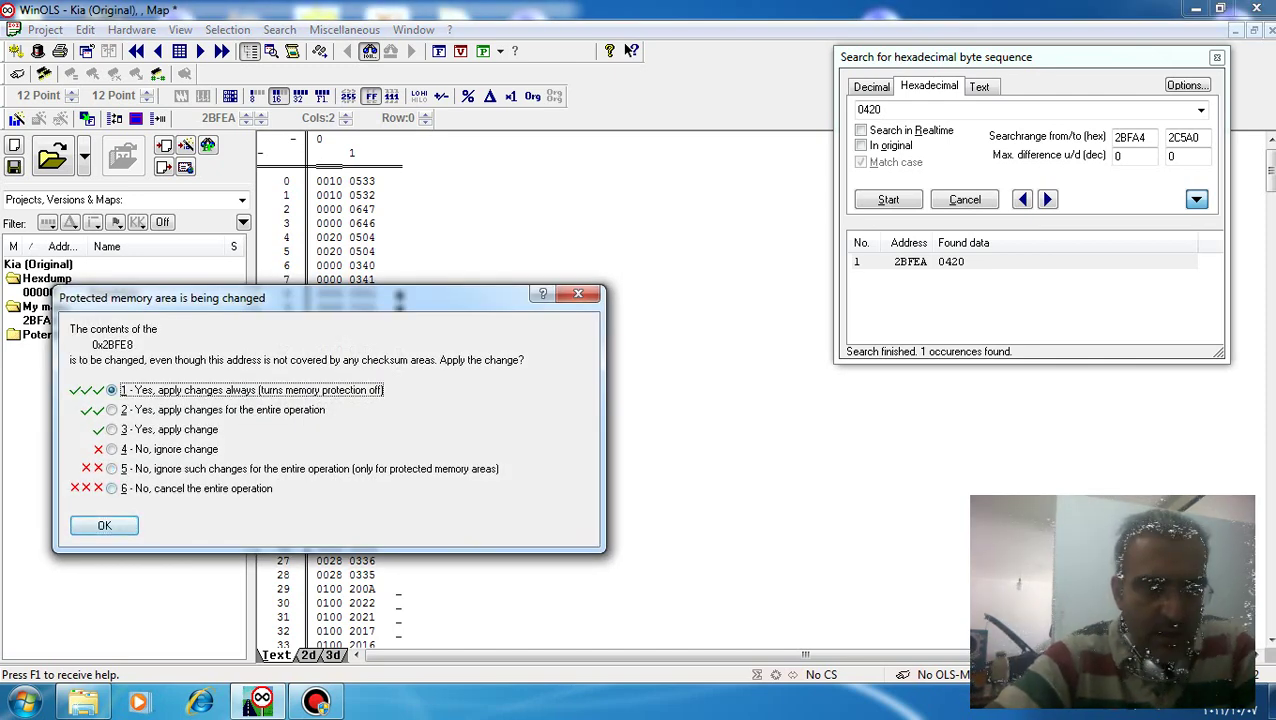
key("Return")
type("420")
key("Return")
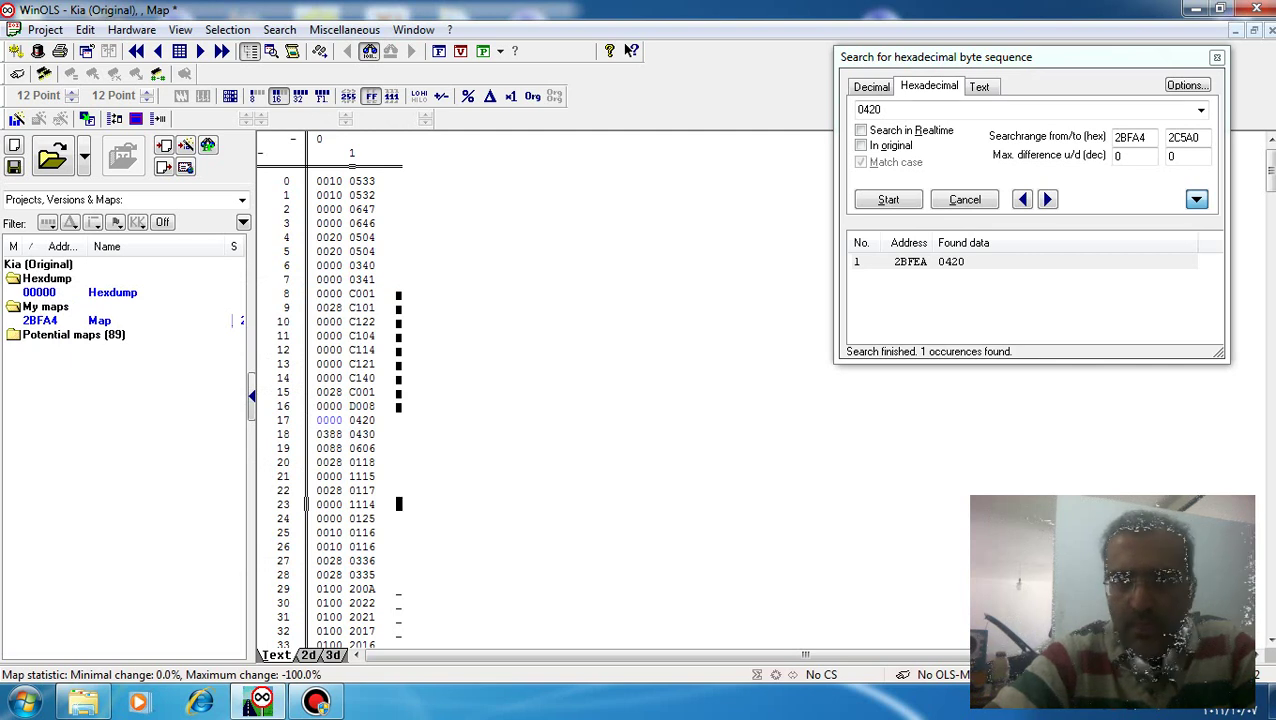
Step: Search the map for hexadecimal code 0116 and set the value beside its first occurrence, at 2C00A, to 0000
key("ctrl+f")
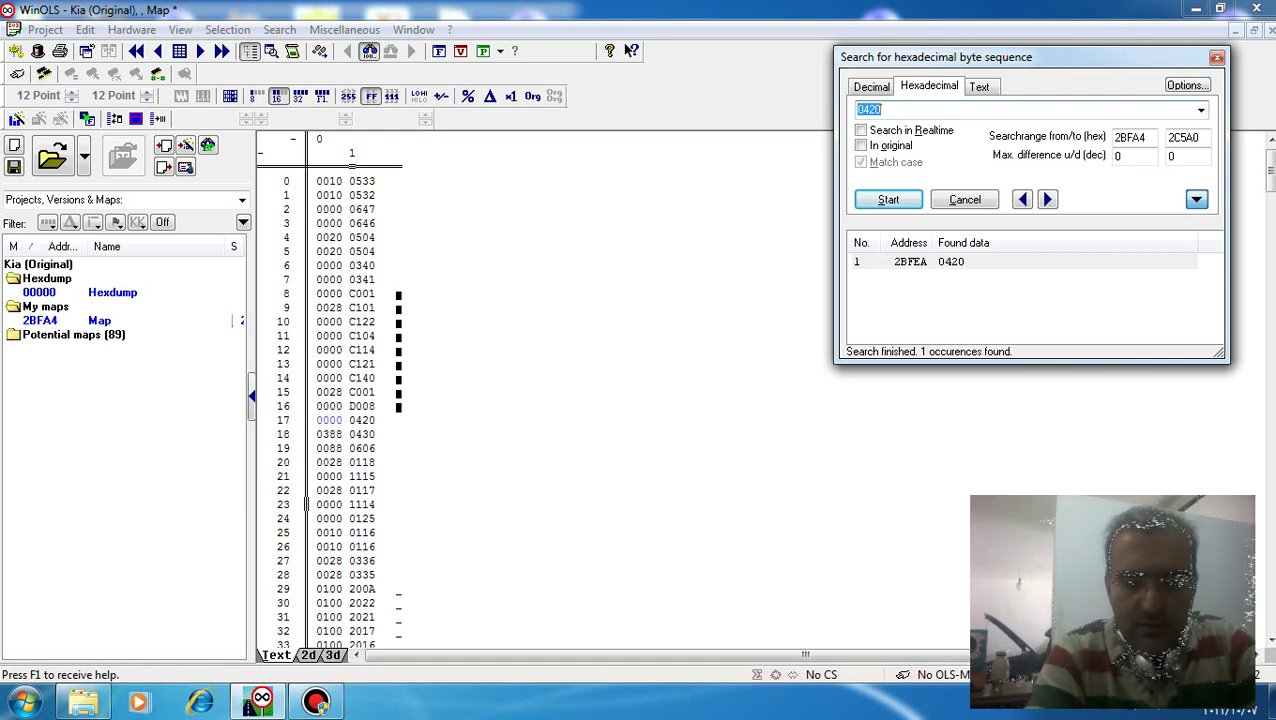
type("01")
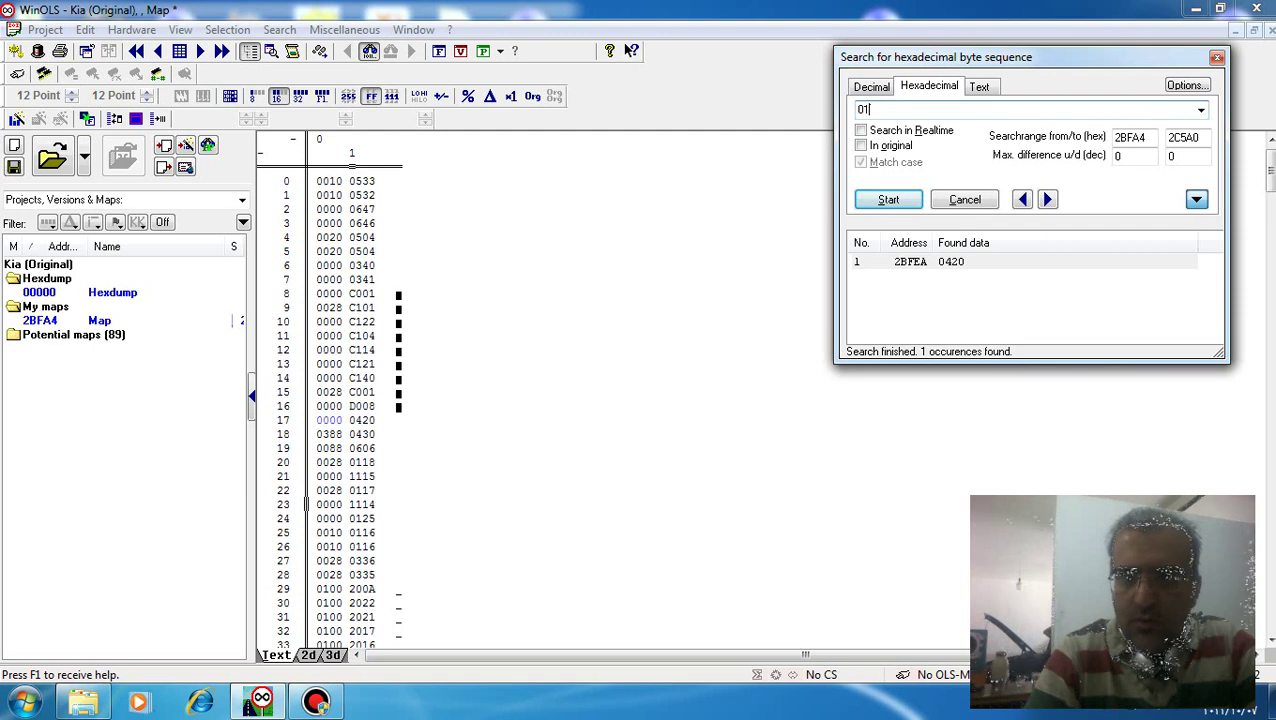
key("Return")
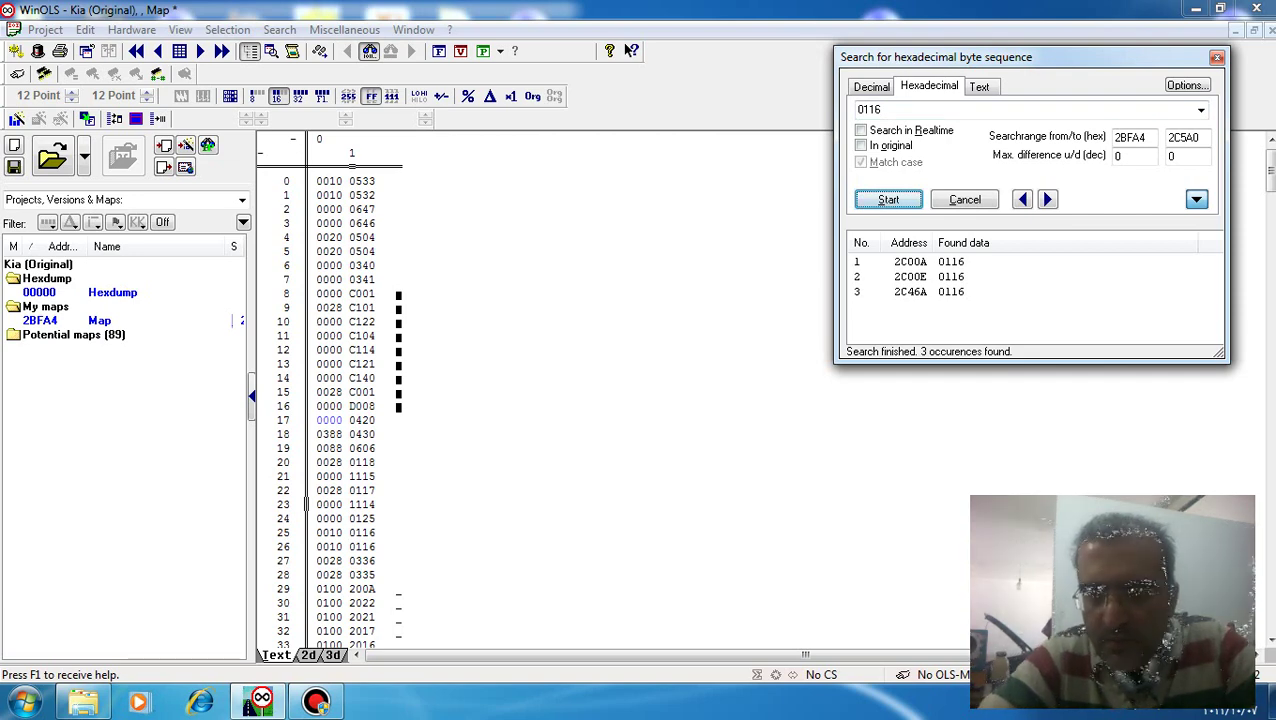
left_click(910, 261)
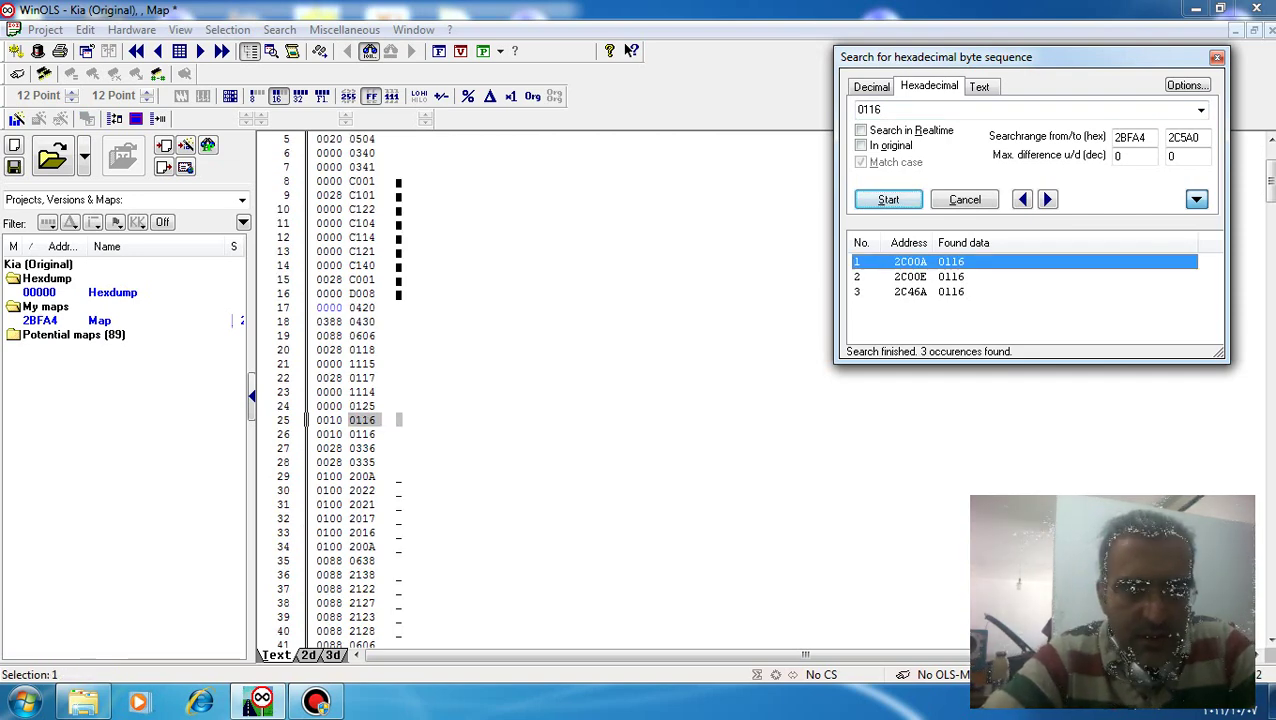
left_click(329, 420)
left_click(329, 420)
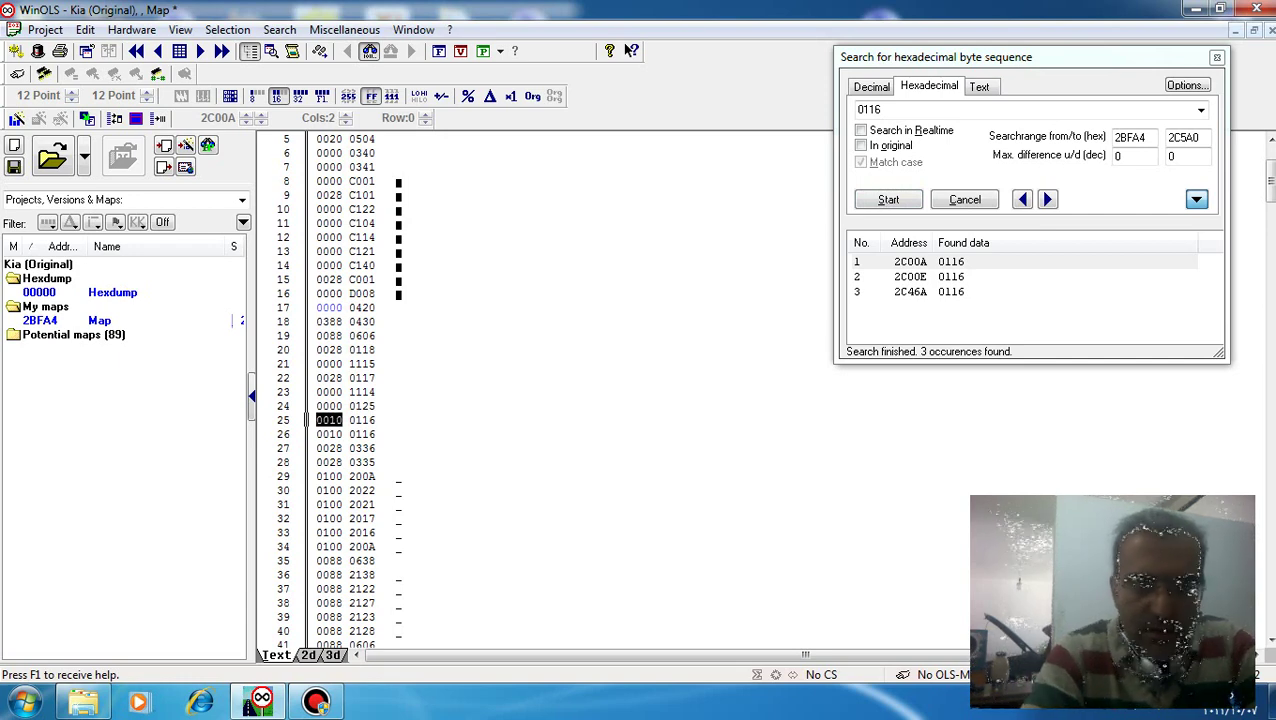
type("0000")
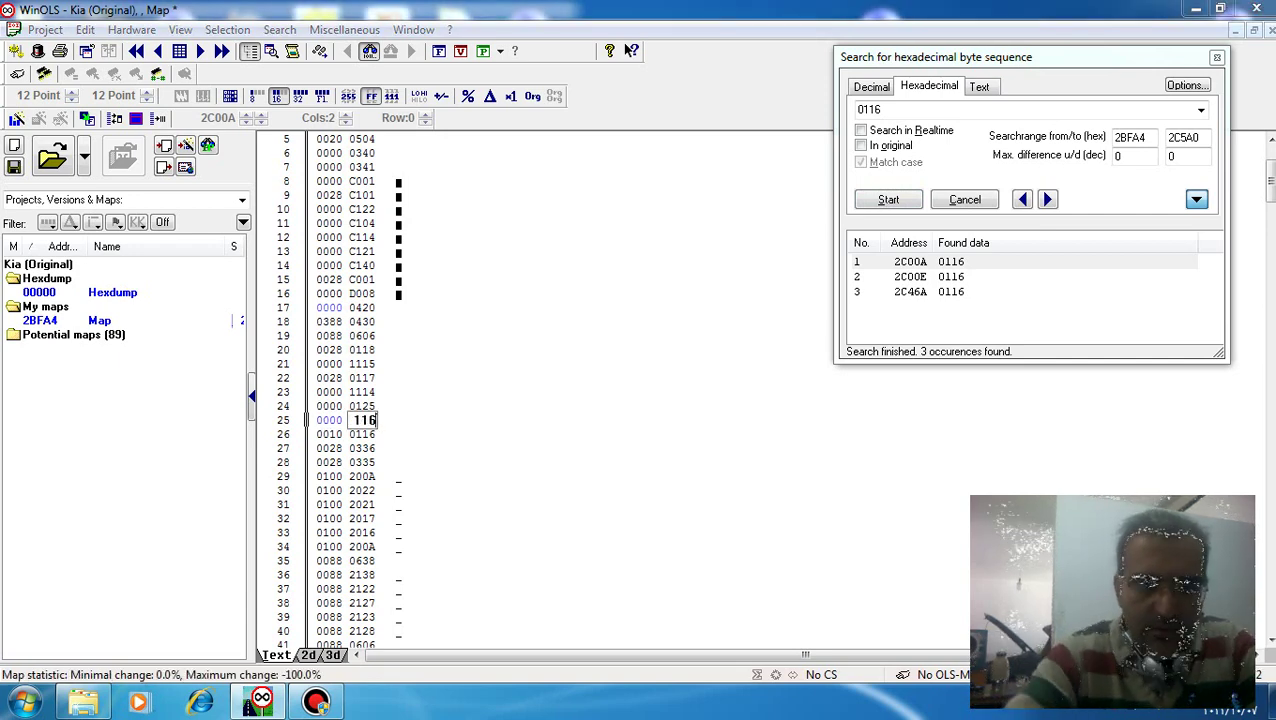
left_click(362, 476)
Step: Go to the second 0116 occurrence, at 2C00E, and enter 0000 for the value beside it
left_click(950, 276)
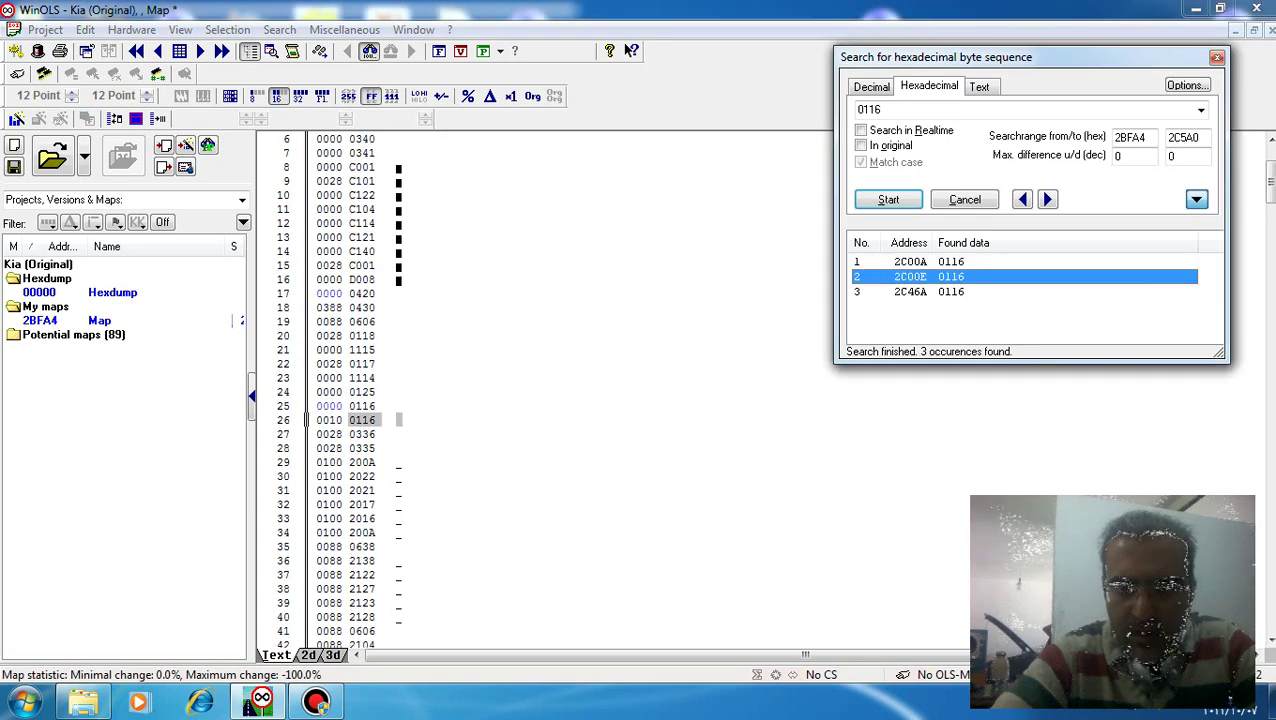
left_click(329, 420)
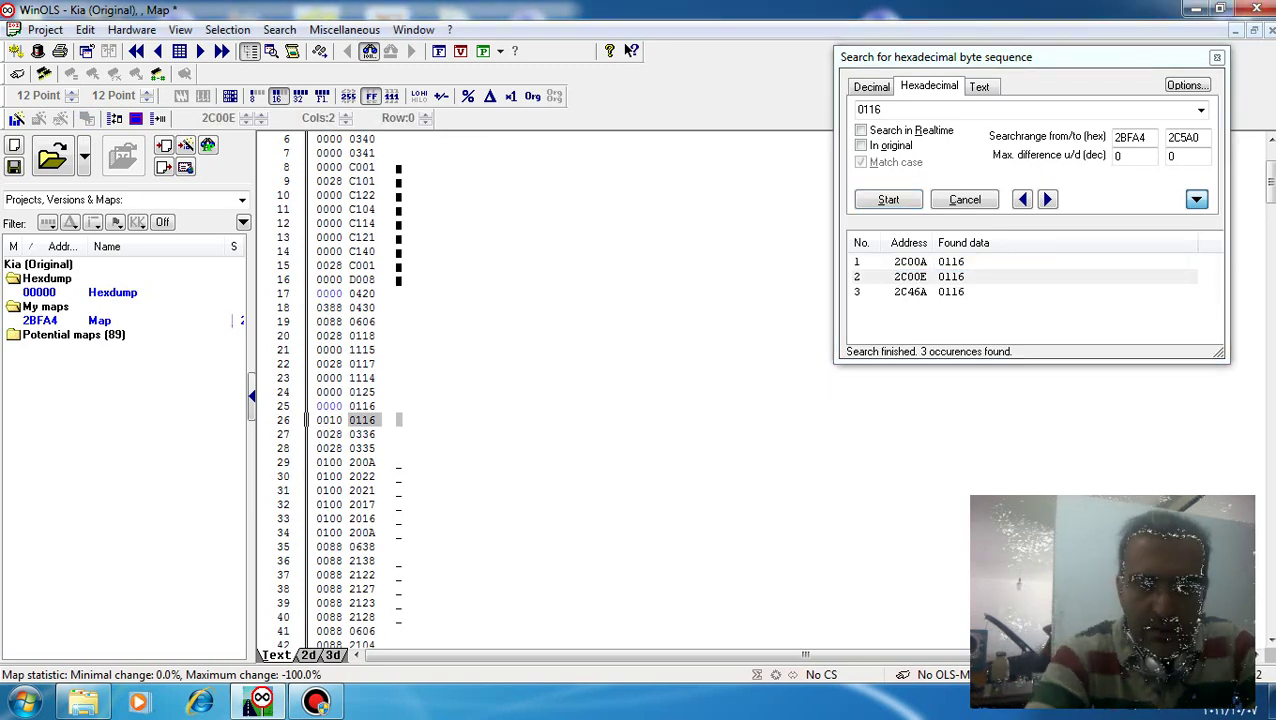
type("000")
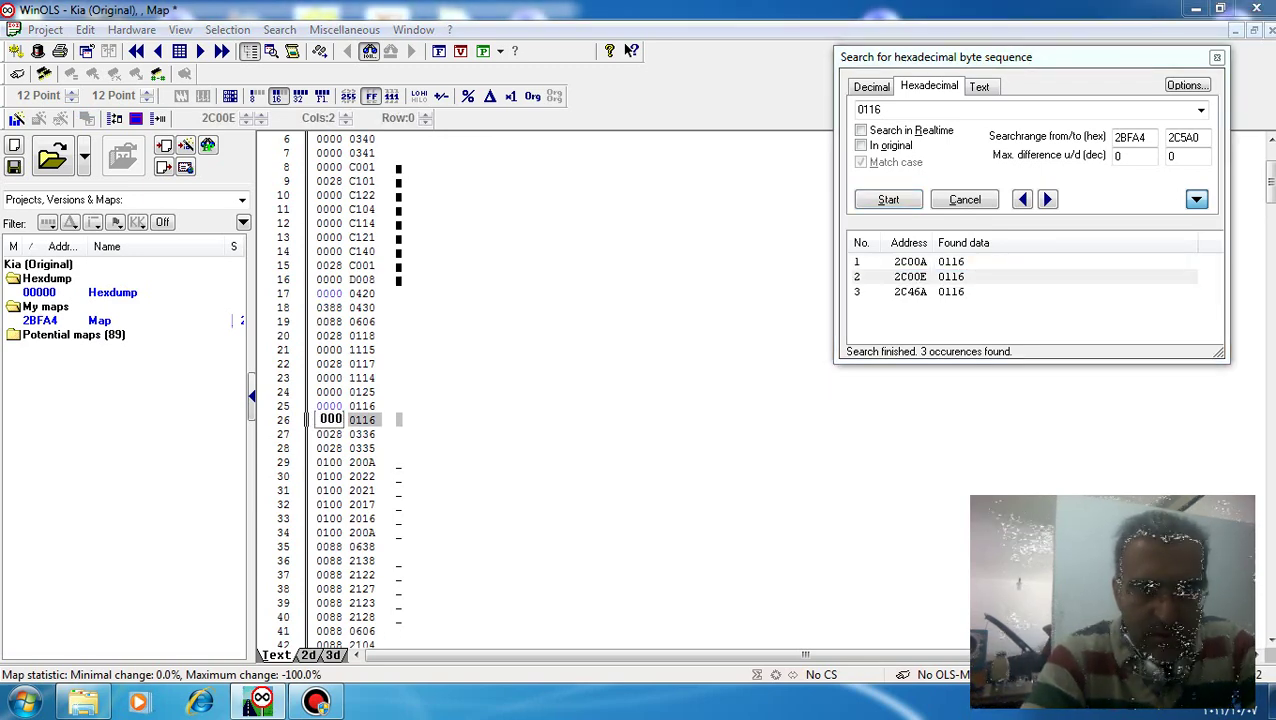
left_click(362, 420)
type("0")
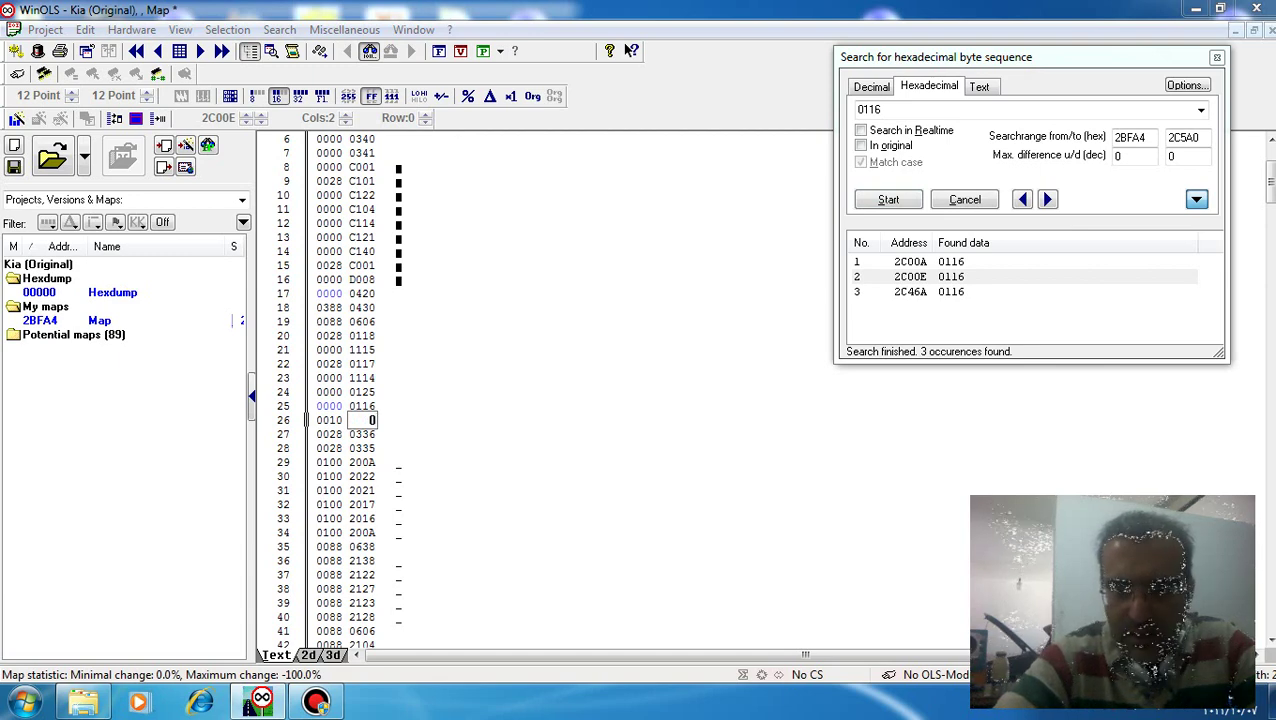
Step: Go to the third 0116 occurrence, at 2C46A, and overwrite the code itself with 0000
left_click(910, 291)
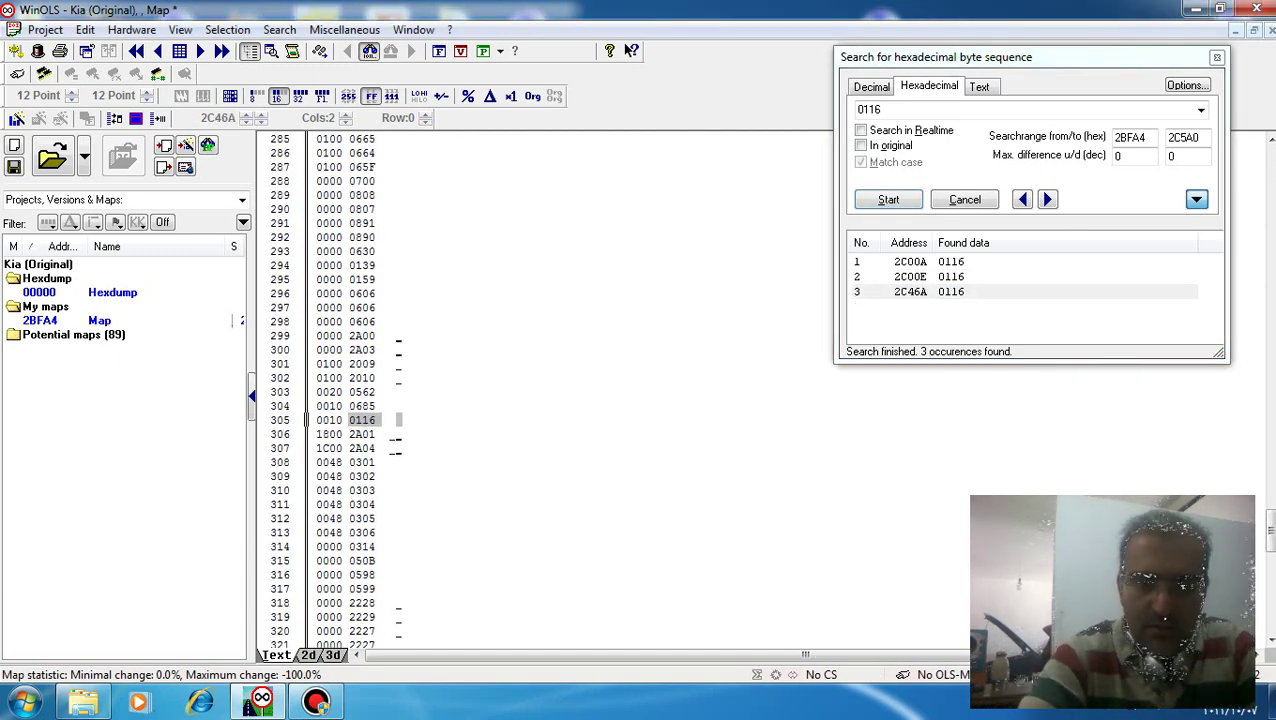
type("00")
left_click(362, 420)
type("00")
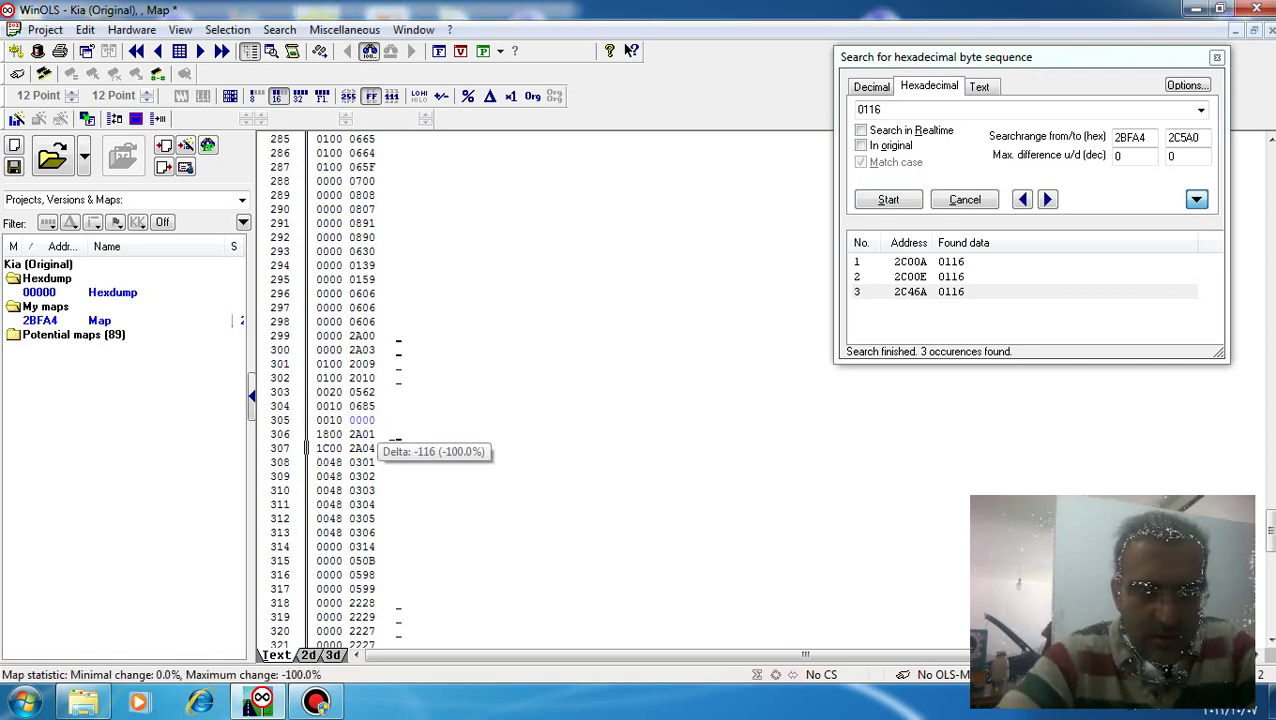
Step: Copy the value of the code cell in row 305
left_click(363, 421)
right_click(363, 421)
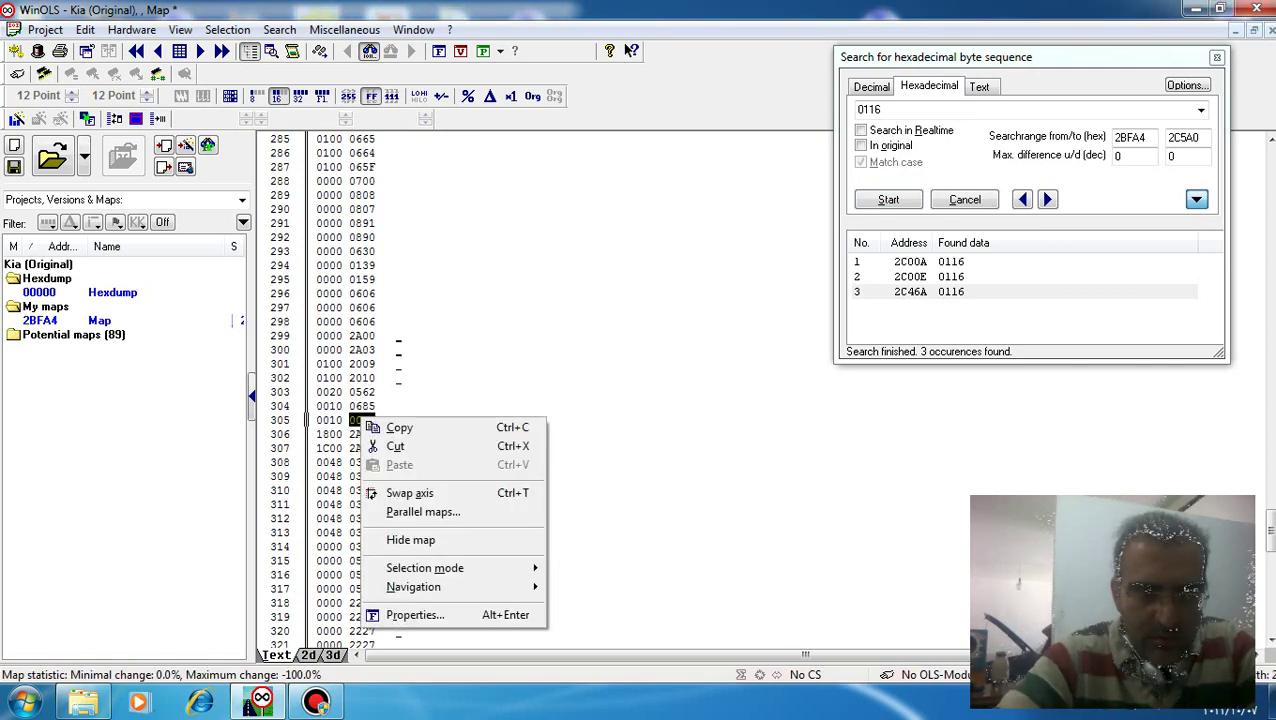
left_click(399, 427)
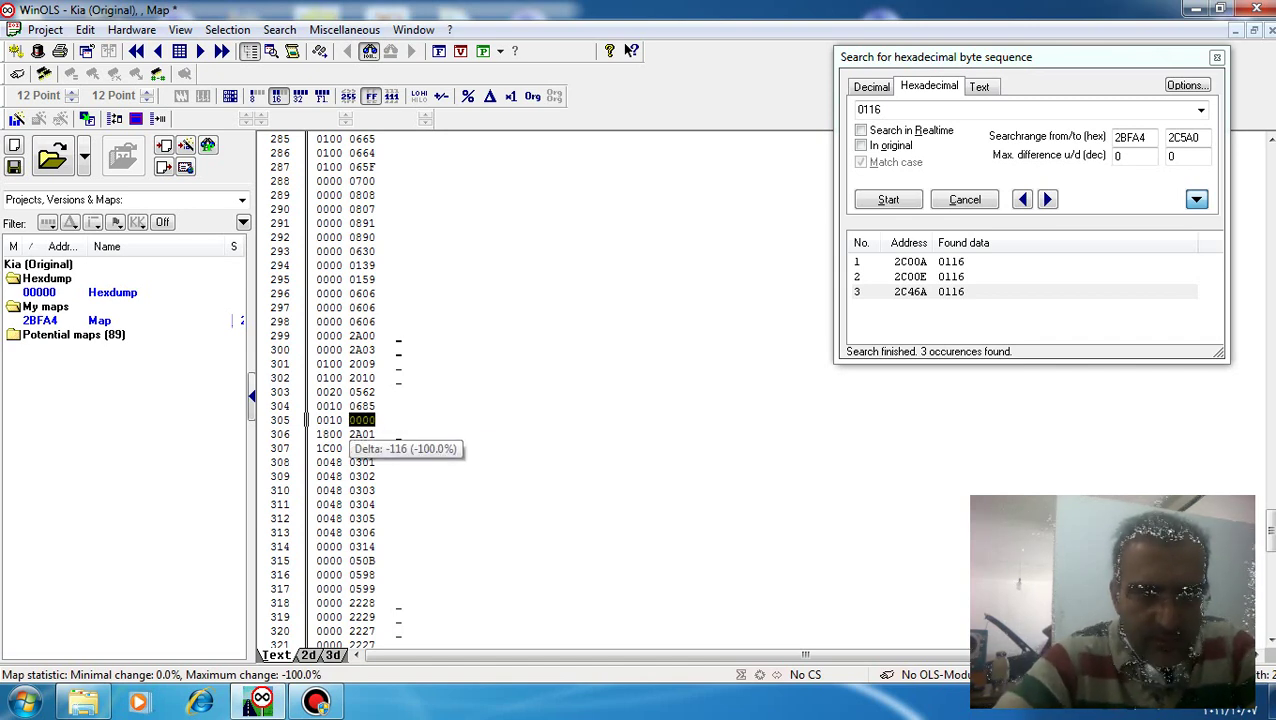
right_click(356, 418)
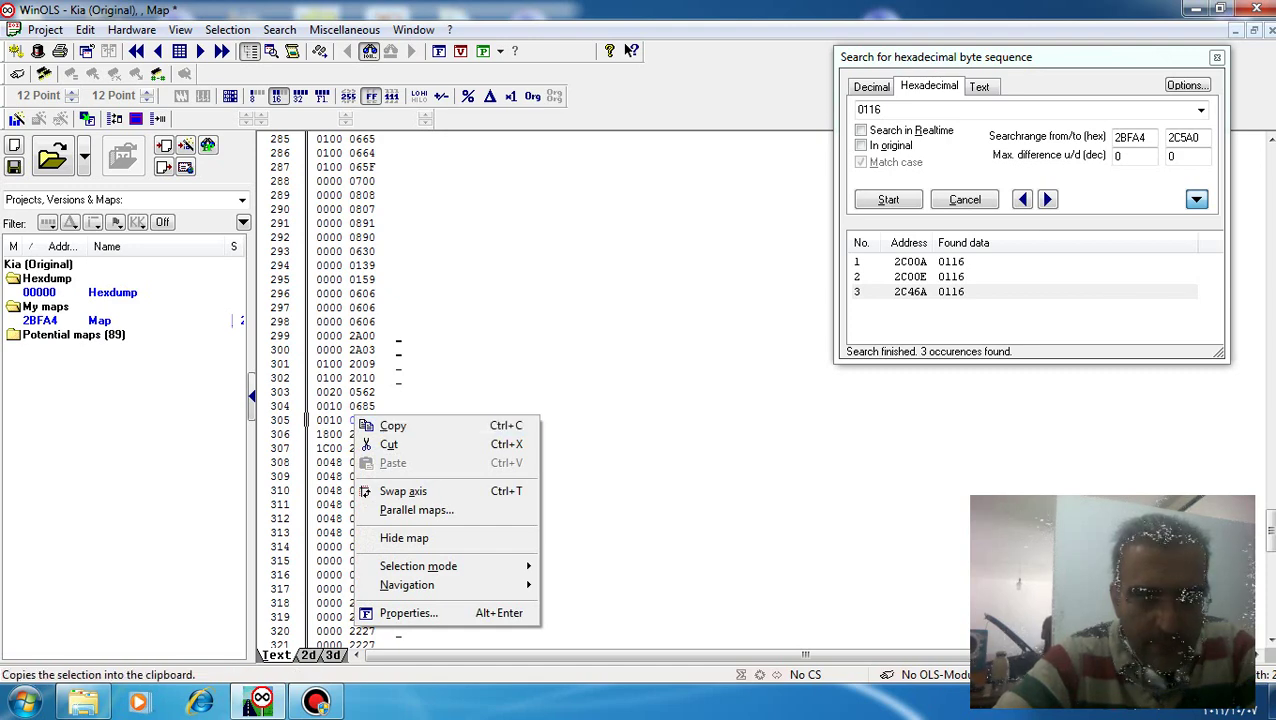
left_click(380, 427)
right_click(376, 424)
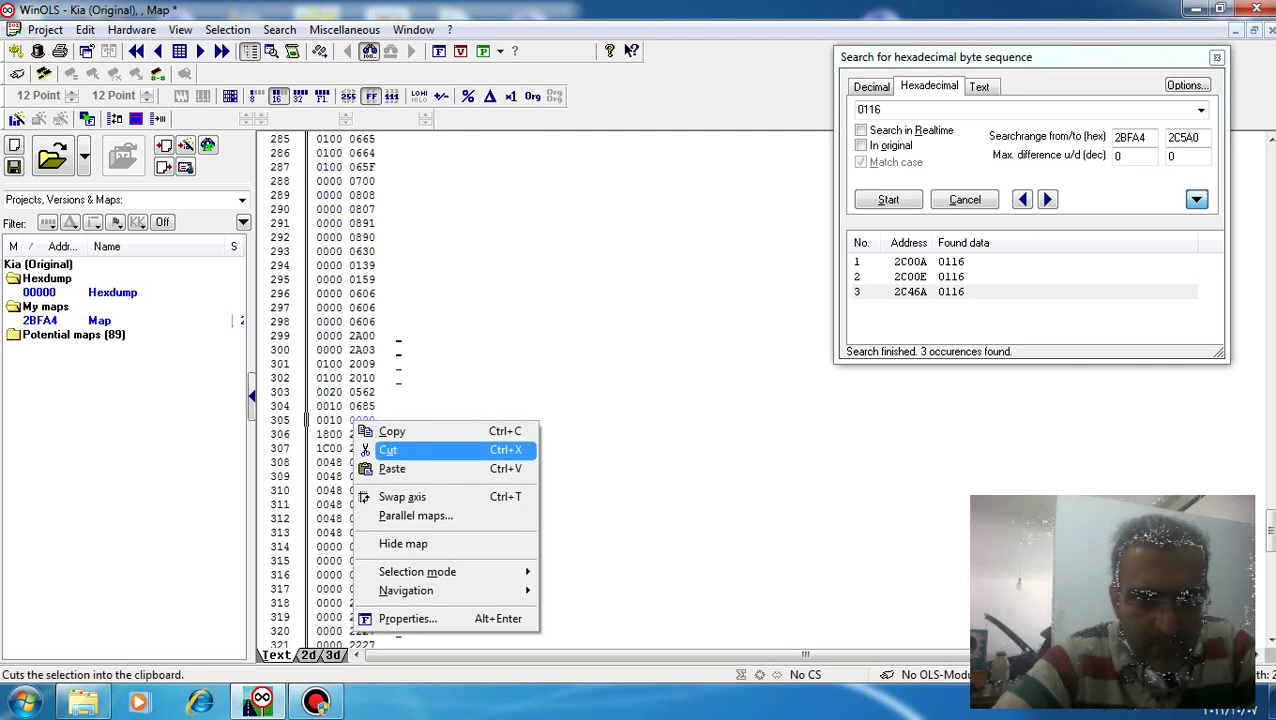
left_click(380, 431)
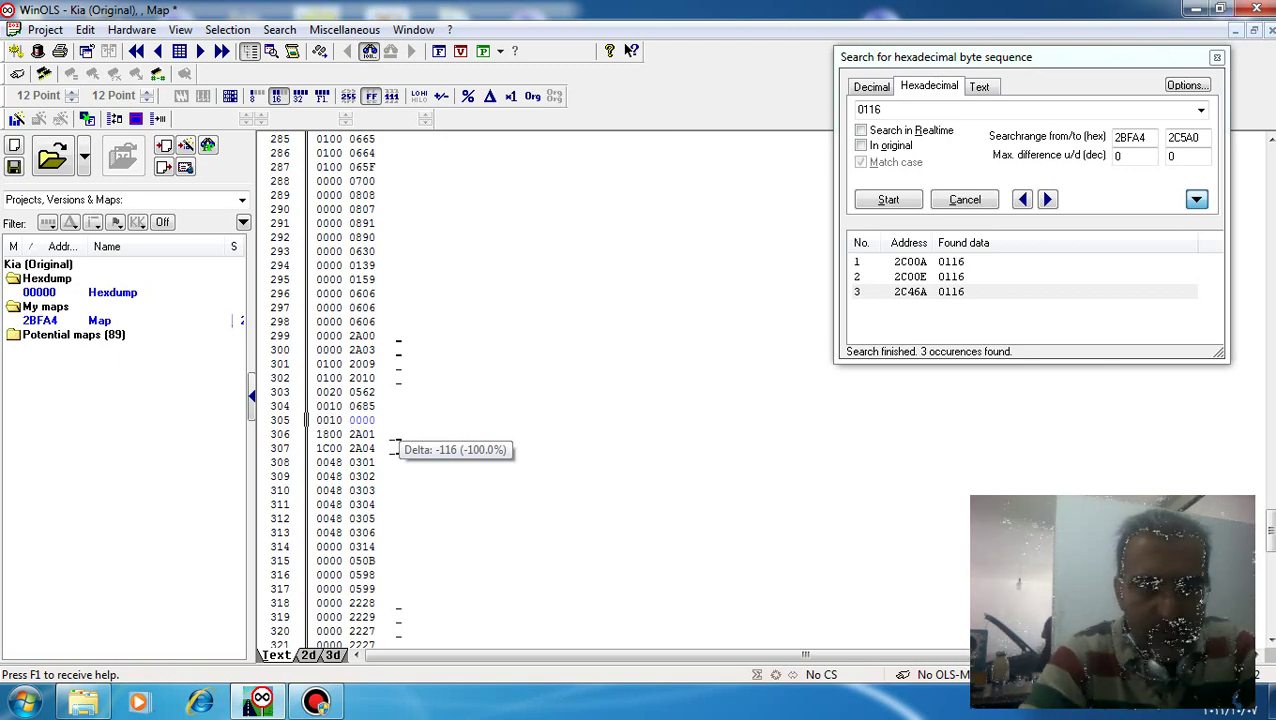
Step: Set the first column of row 305 to 0000, restore its code to 0116, and close the search
type("0")
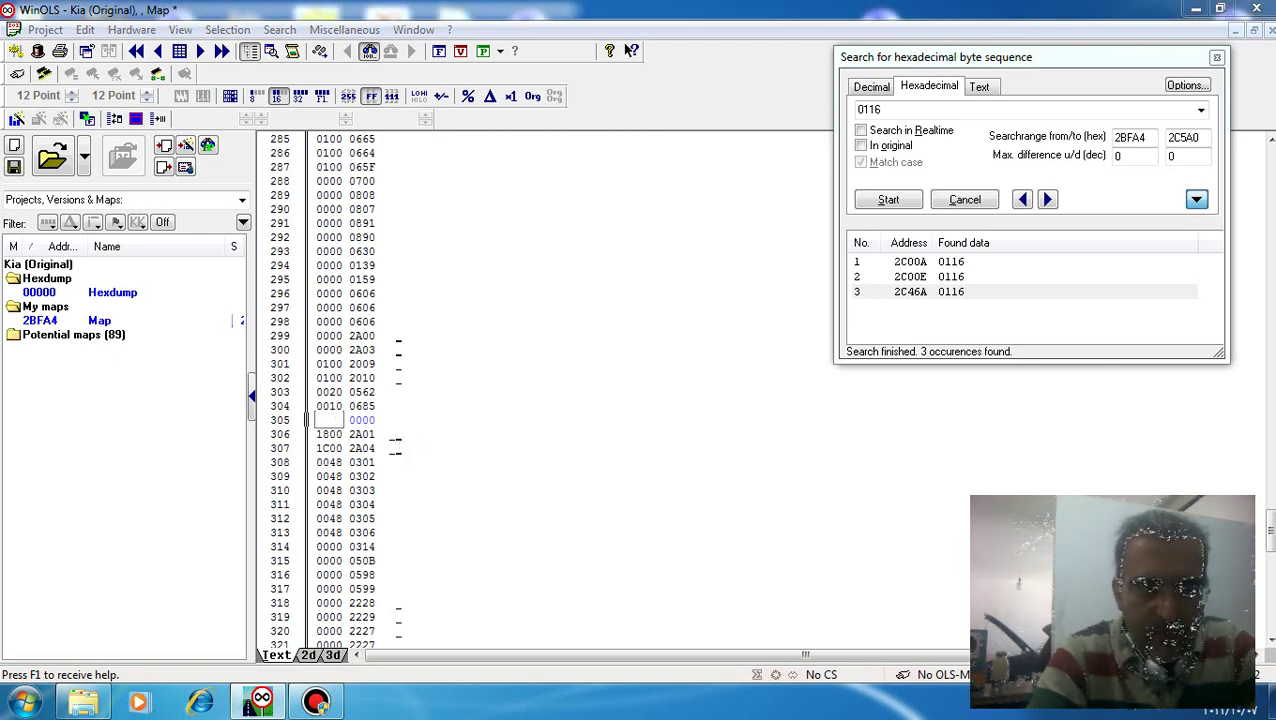
key("Return")
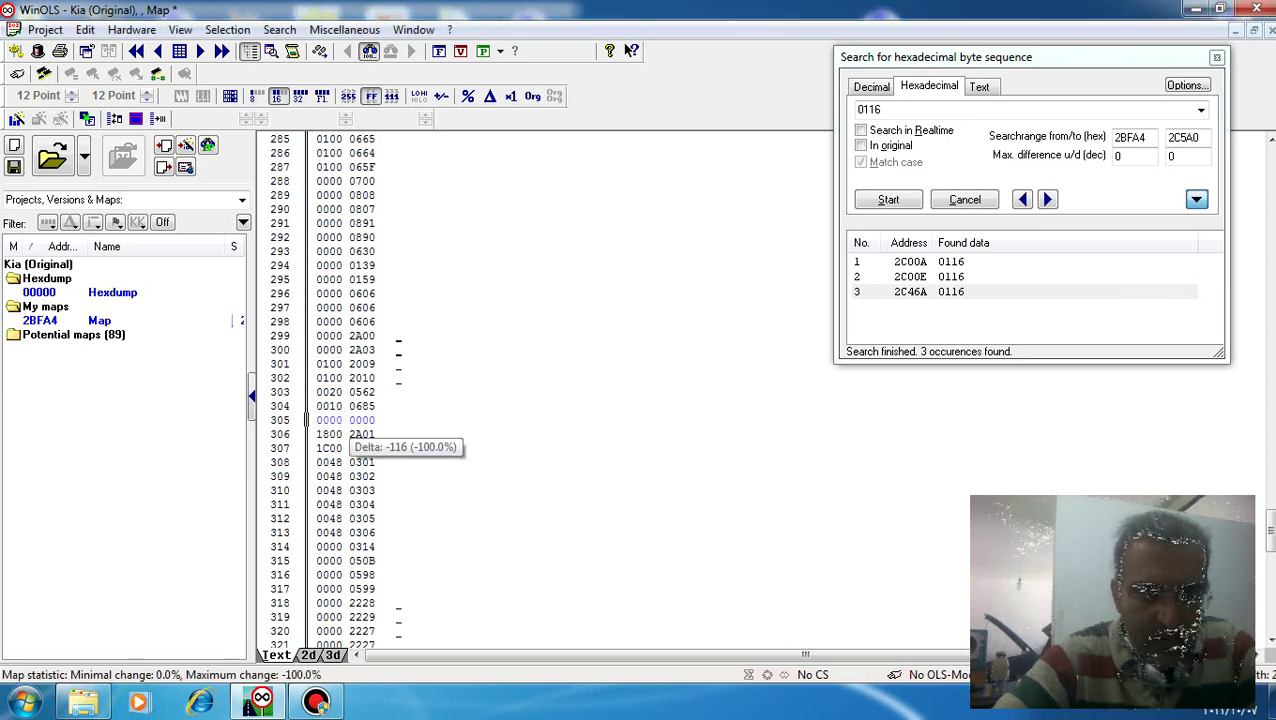
type("011")
type("6")
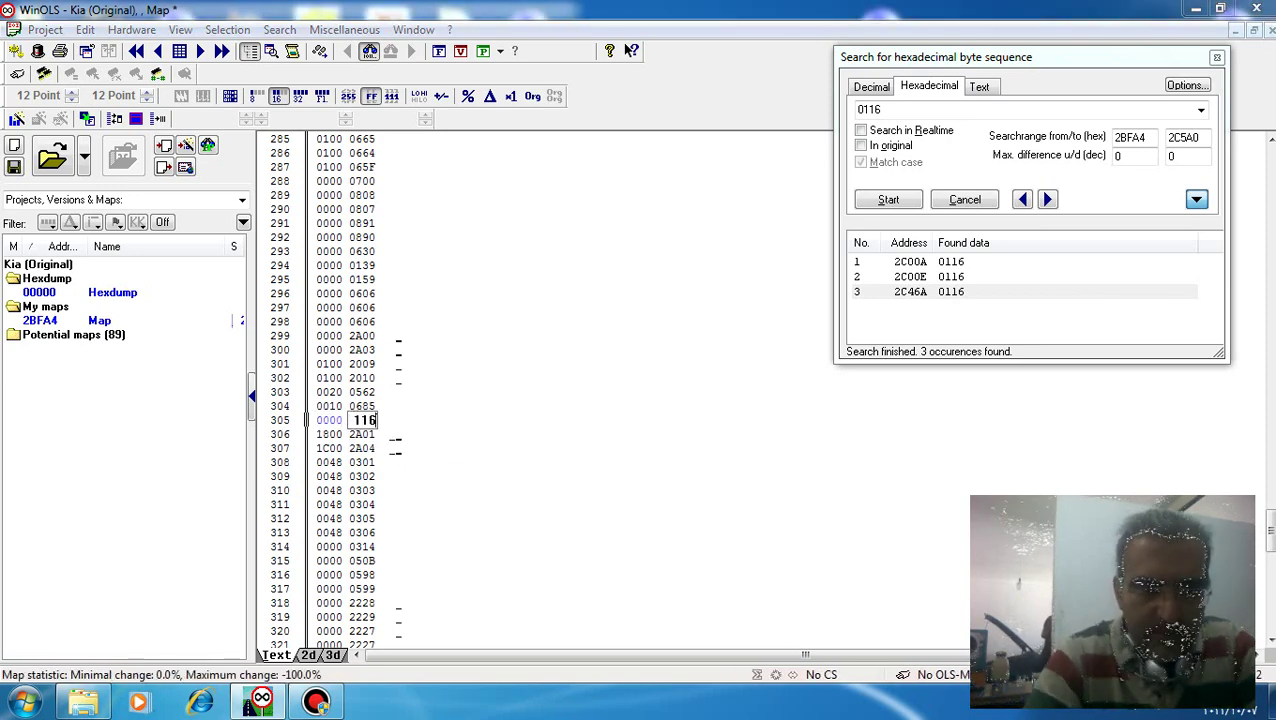
key("Return")
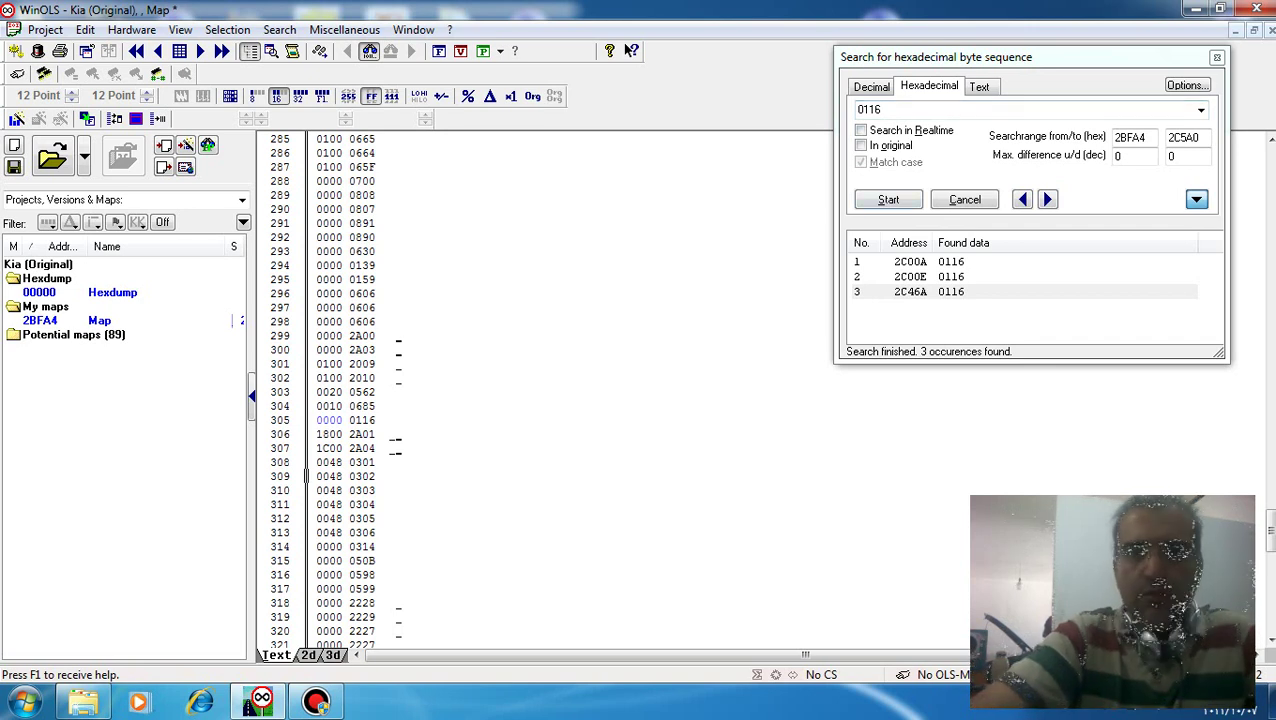
left_click(1216, 57)
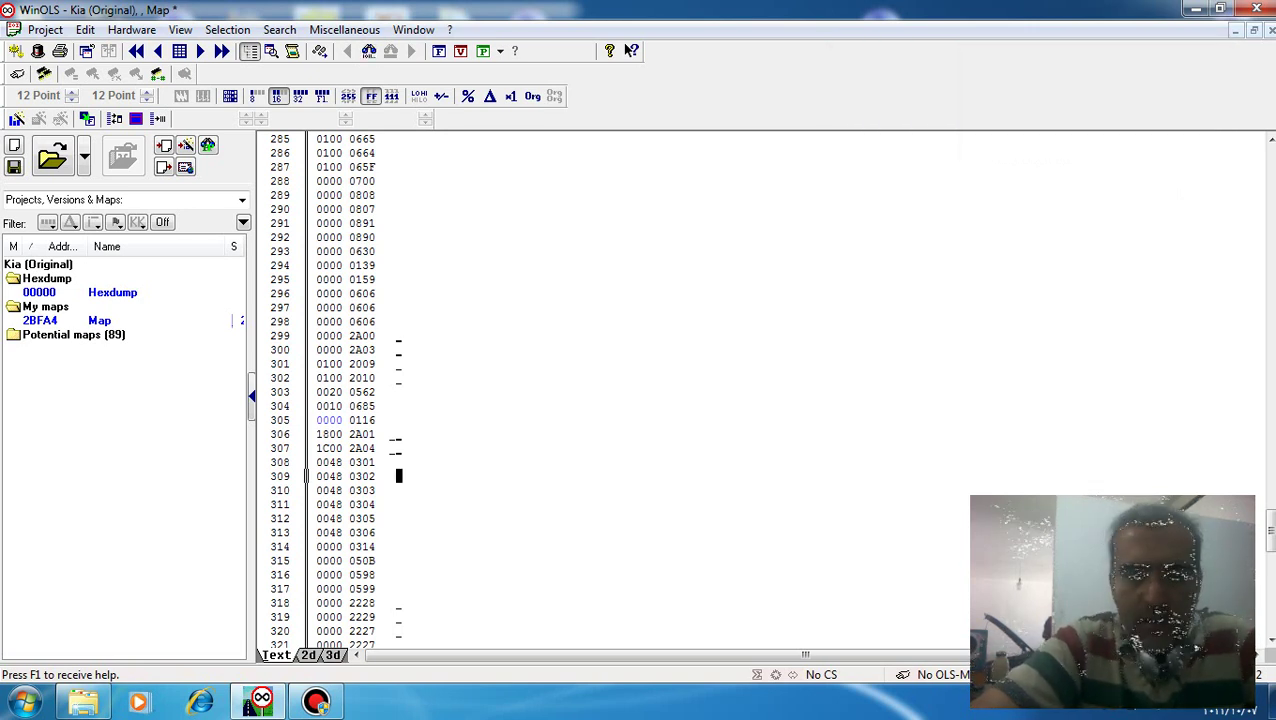